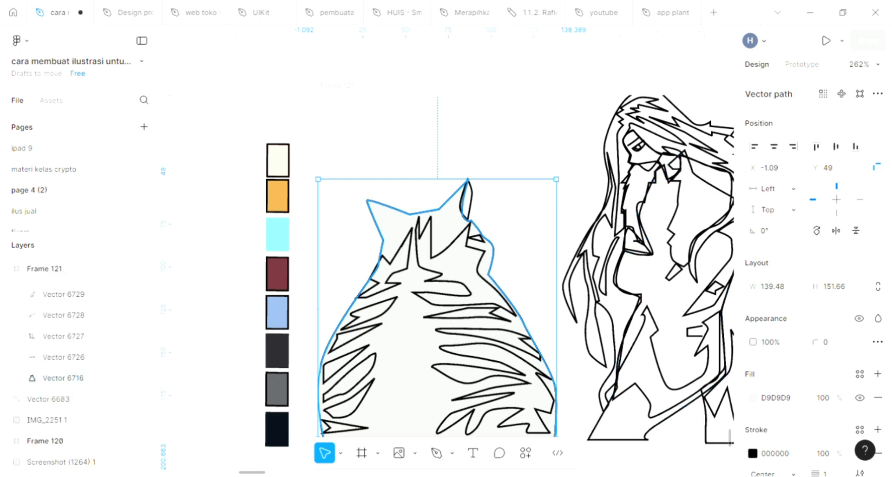
Fill the cat's body with the orange D6A24B sampled from the colour palette.
key("i")
left_click(277, 195)
scroll(484, 330, "right", 1)
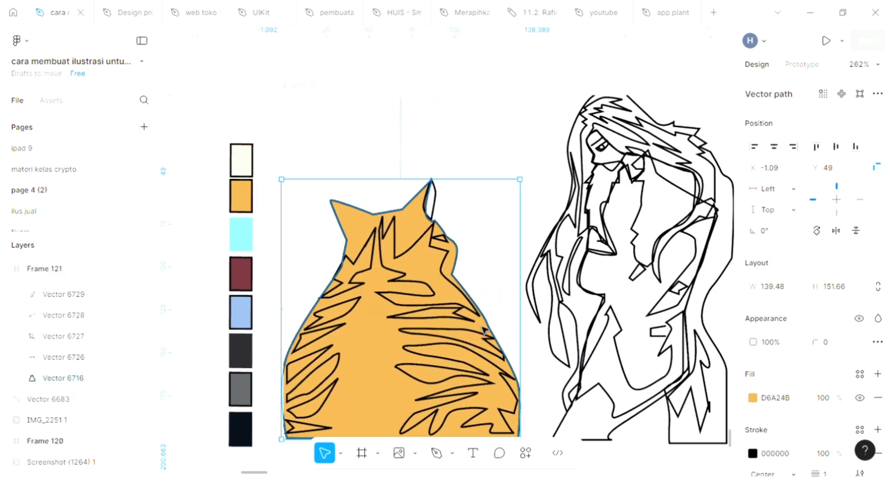
Add a fill to the woman's large long-hair outline and send the shape behind the other line work.
scroll(484, 329, "right", 5)
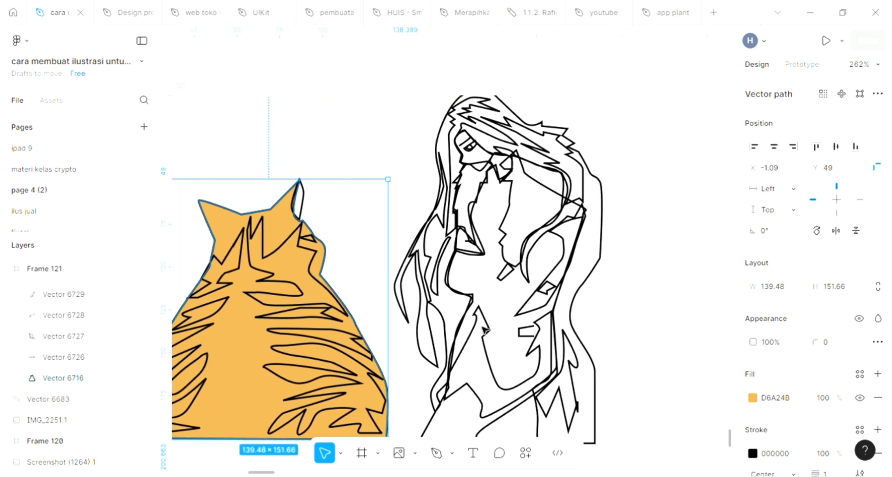
left_click(479, 138)
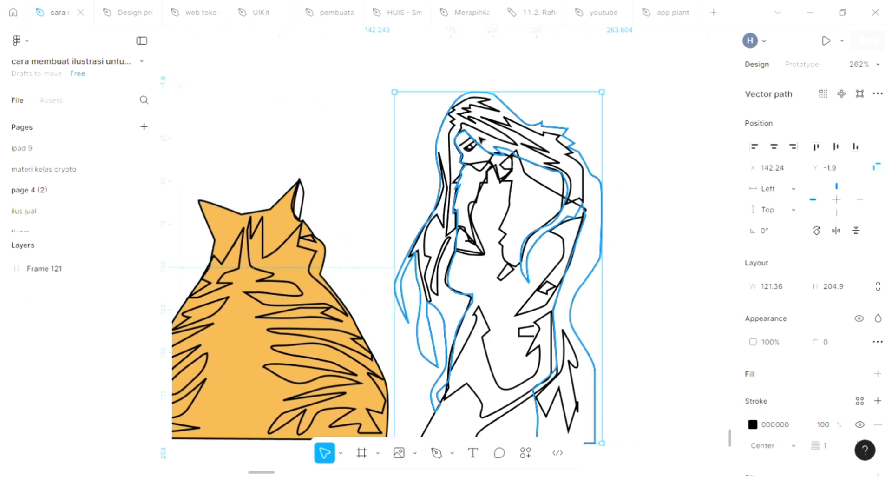
left_click(878, 374)
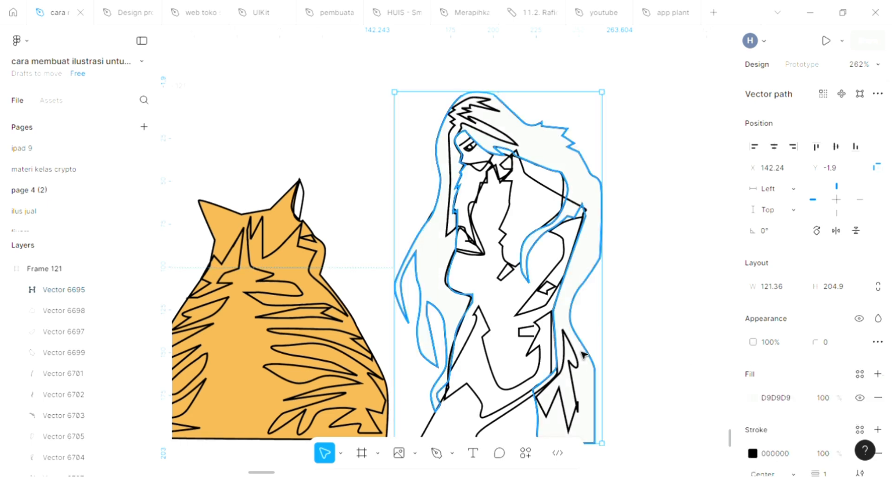
key("[")
scroll(512, 218, "down", 1)
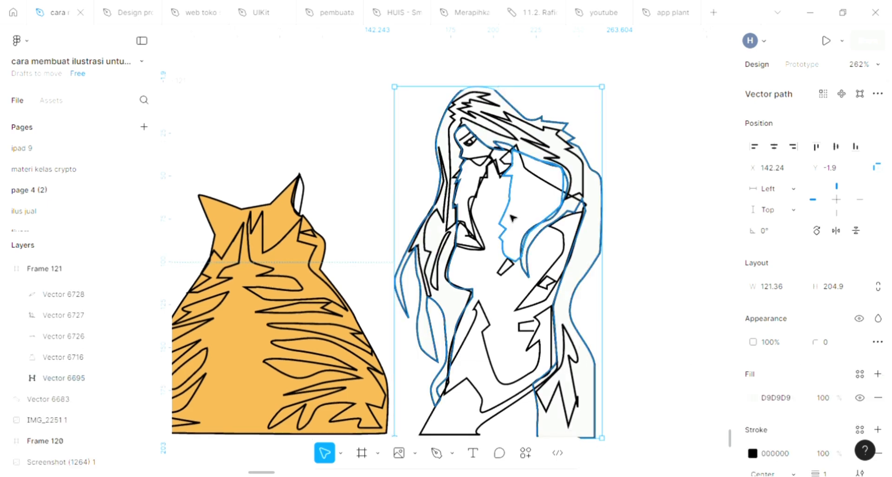
Set the long-hair shape's fill to light pink FFDDDD.
scroll(513, 217, "left", 1)
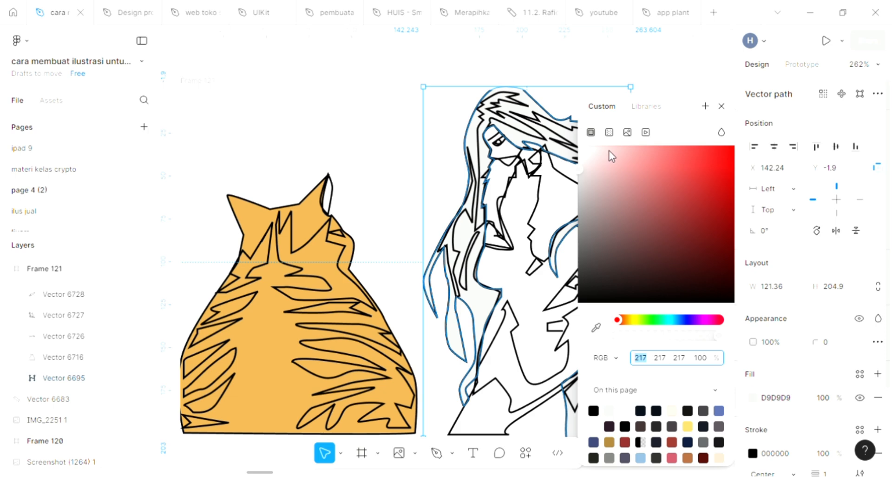
left_click(599, 150)
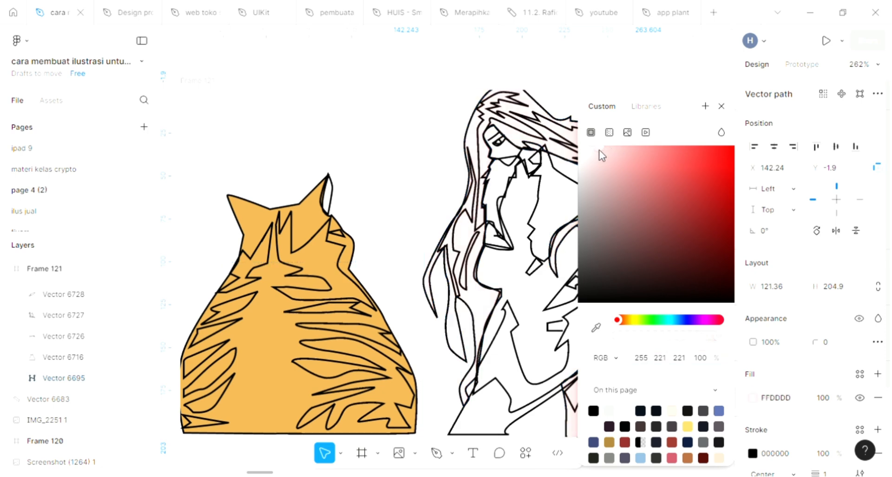
left_click(721, 106)
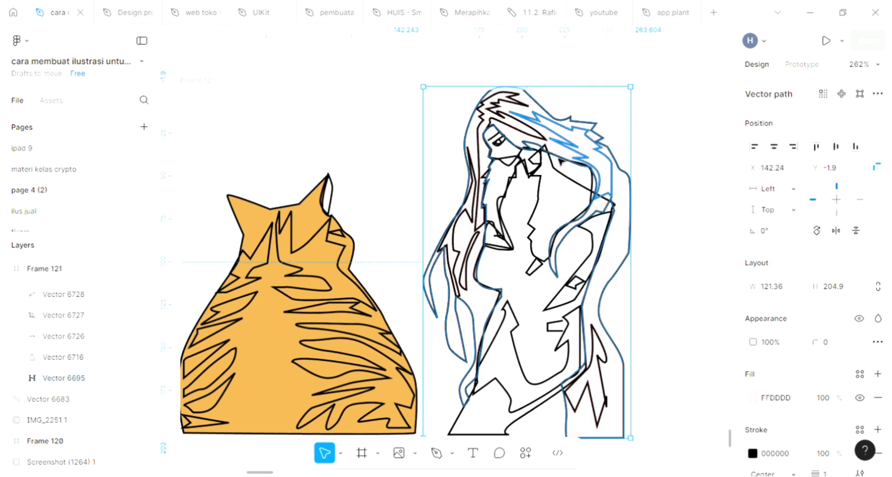
Fill the front hair strand around the woman's forehead and face with the dark grey sampled from the palette.
scroll(563, 161, "up", 3)
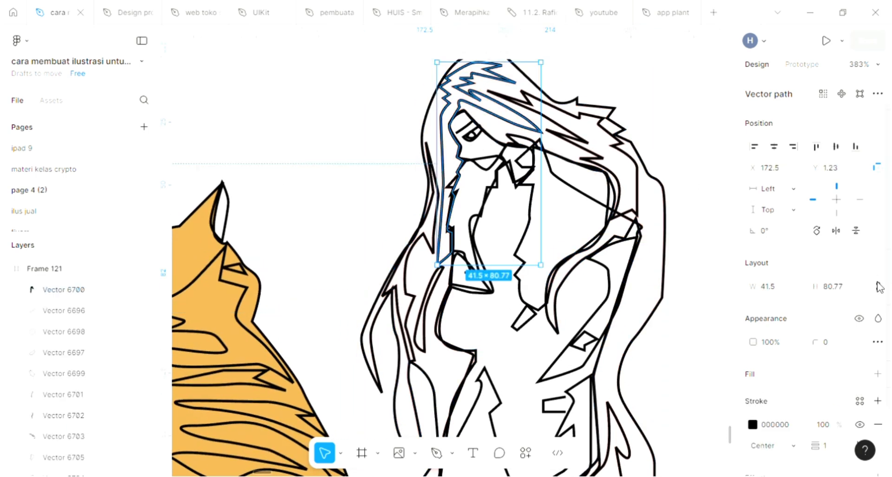
scroll(538, 256, "down", 3)
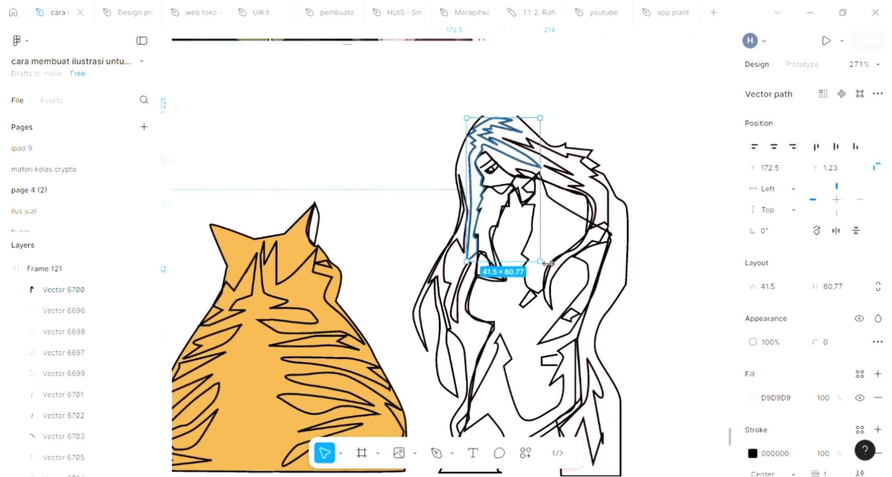
scroll(474, 251, "left", 2)
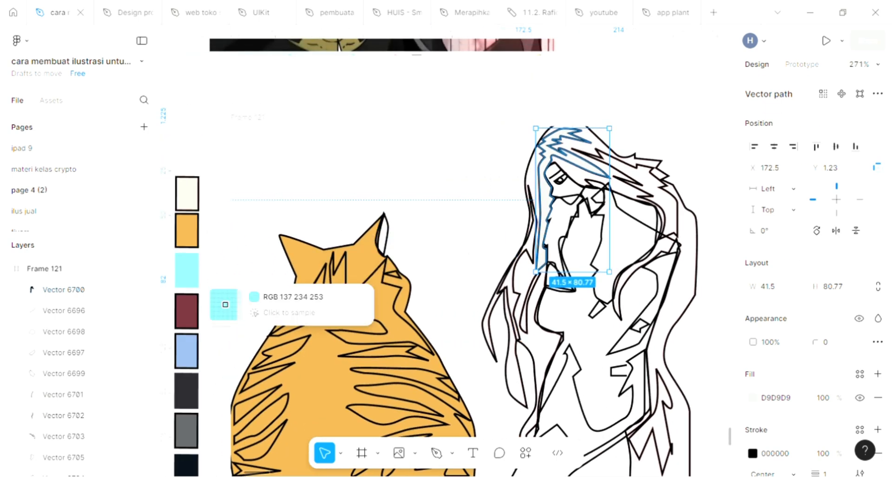
scroll(278, 357, "down", 1)
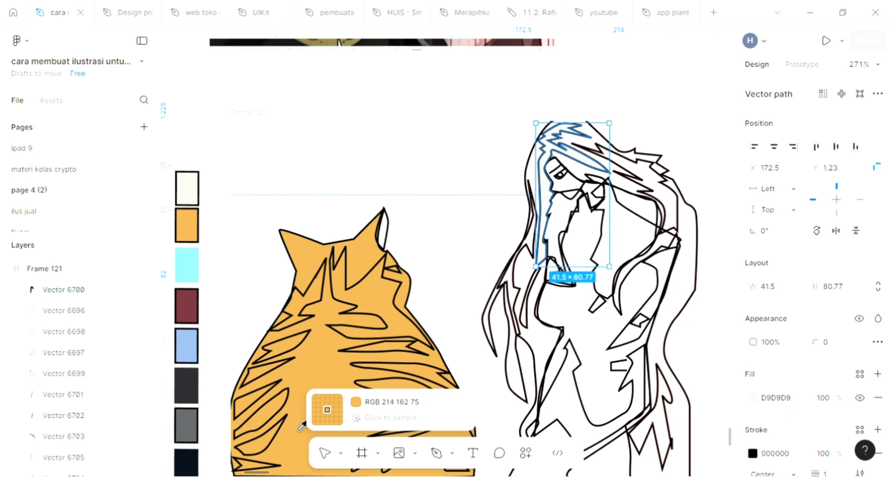
left_click(181, 369)
key("Escape")
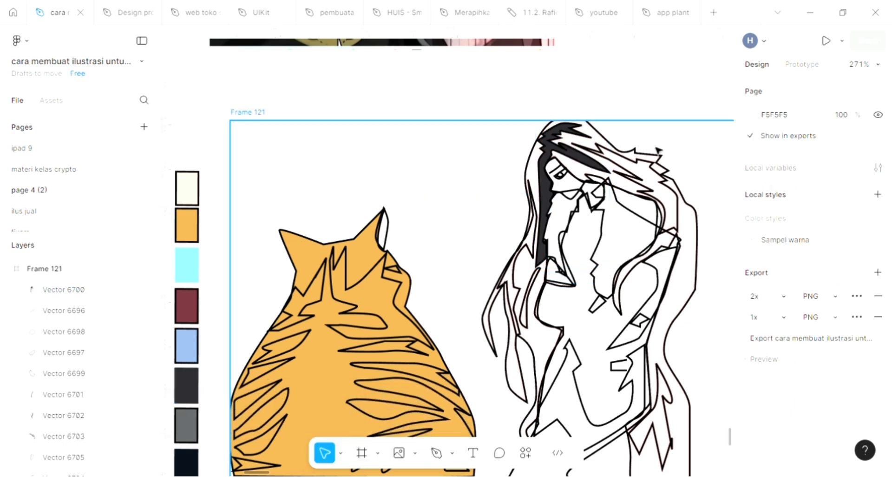
Fill the jagged strand across the crown and back of the head with dark grey 29282D sampled from the front hair strand.
scroll(657, 150, "up", 3)
left_click(627, 196)
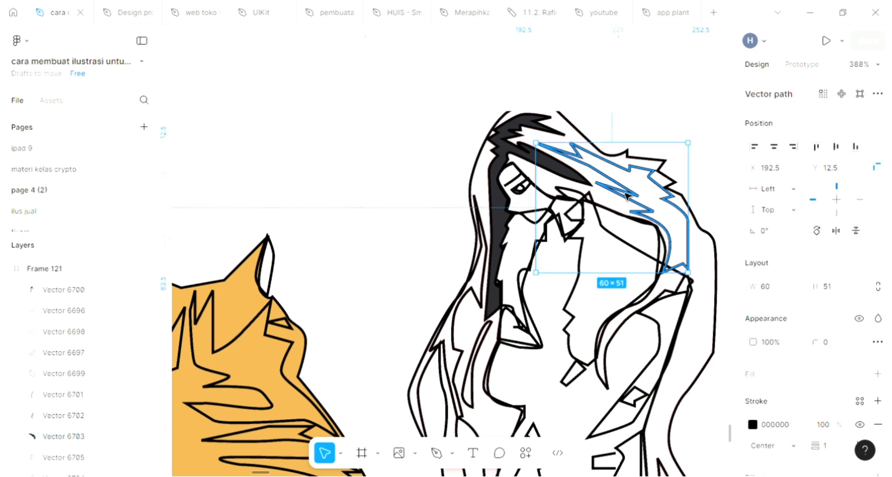
scroll(626, 194, "right", 3)
scroll(626, 194, "down", 1)
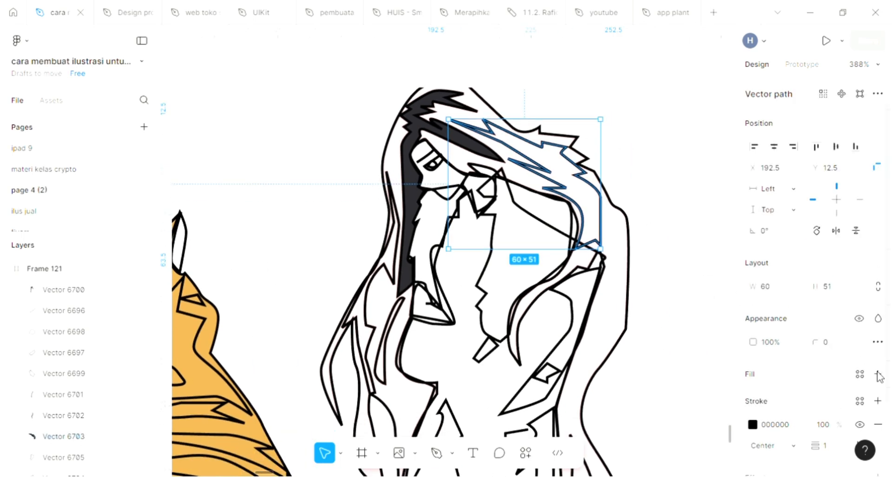
left_click(877, 374)
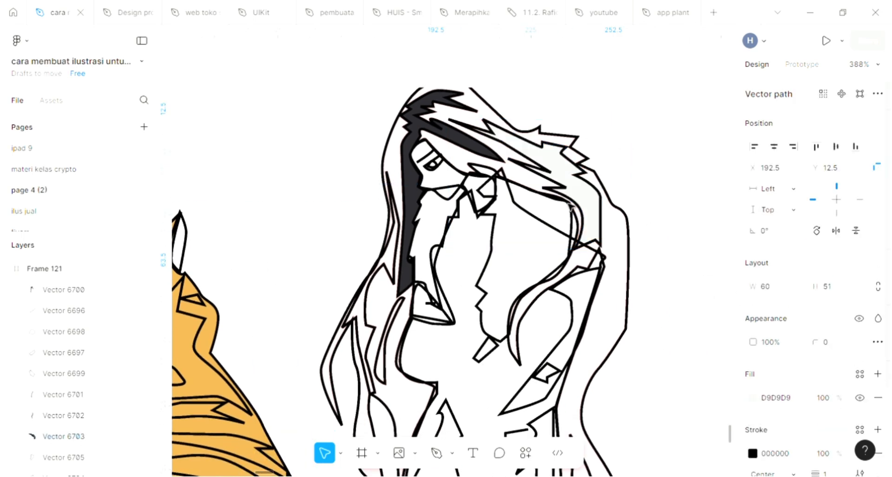
key("i")
left_click(443, 157)
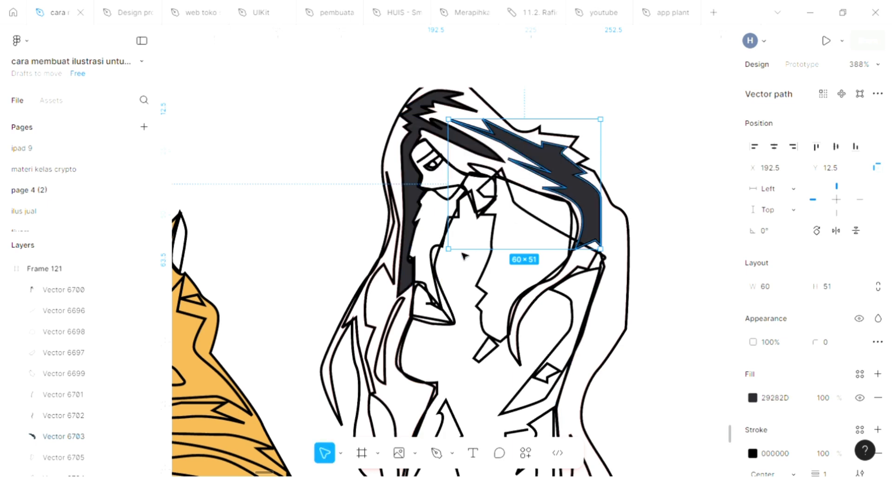
Fill the small narrow curved strand below the front hair with the same sampled dark grey.
left_click(393, 333)
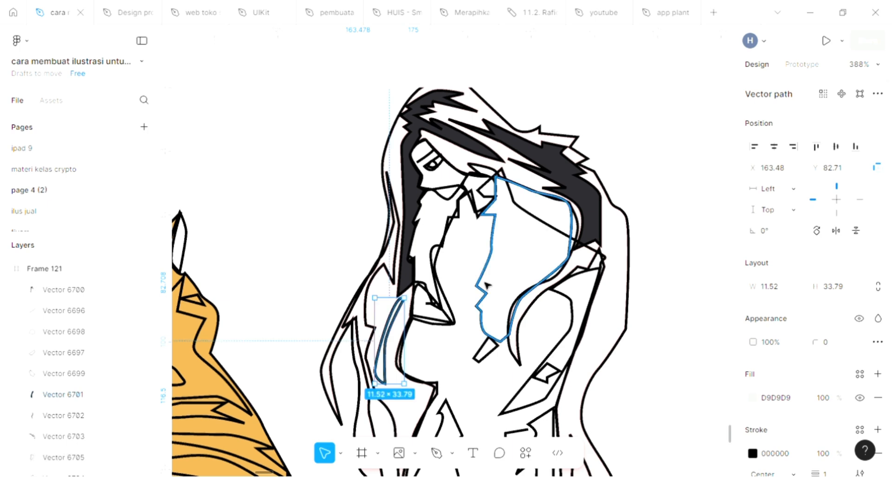
key("i")
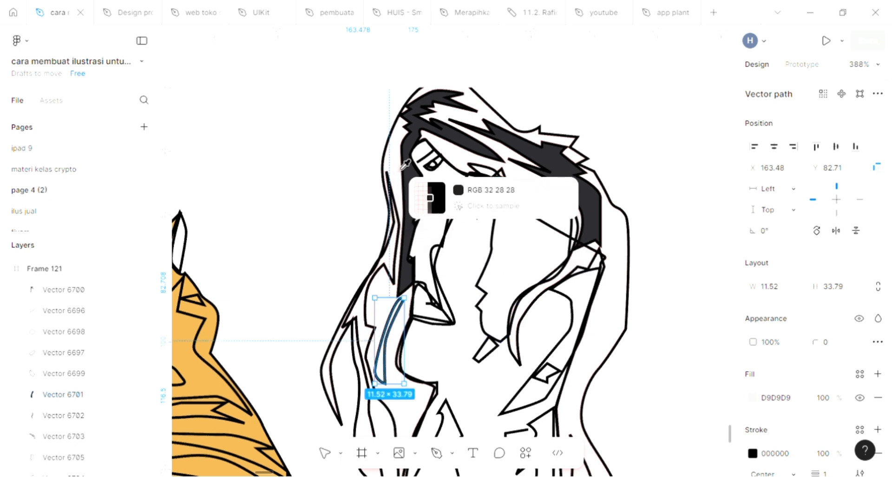
left_click(407, 172)
Fill the long jagged strand along the outer front side of the hair with dark grey 29282D sampled from the coloured hair.
left_click(385, 275)
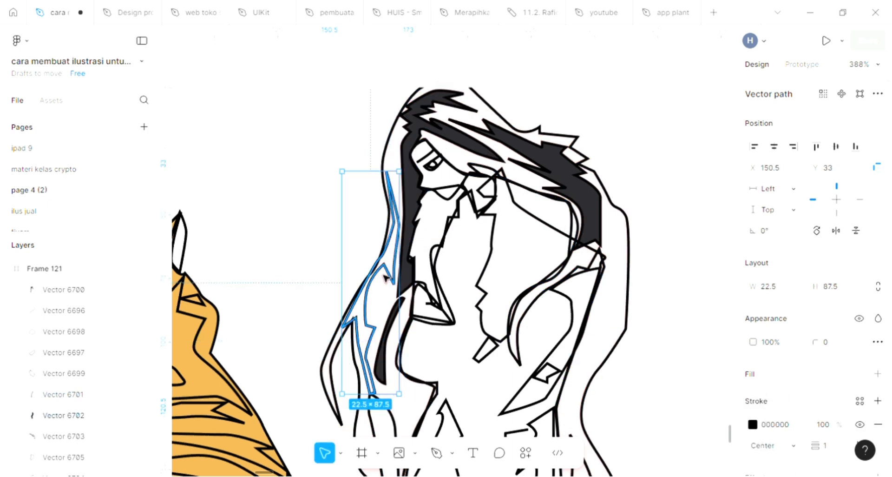
left_click(877, 375)
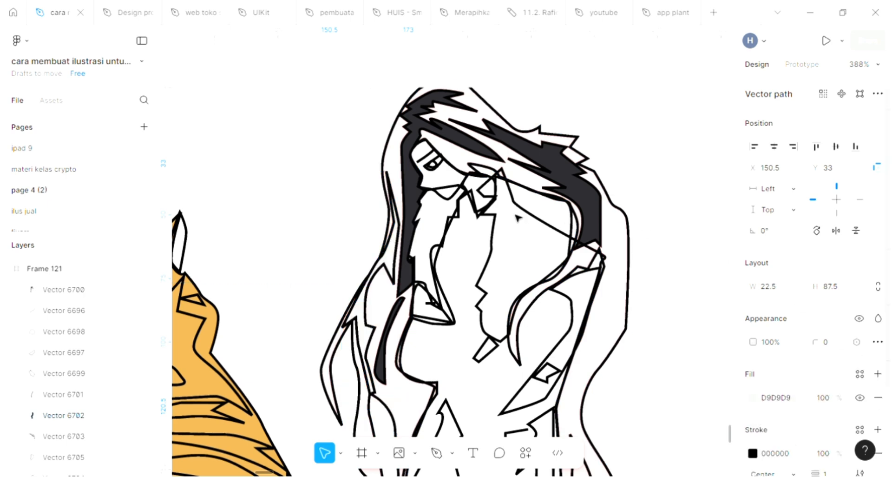
key("i")
left_click(415, 178)
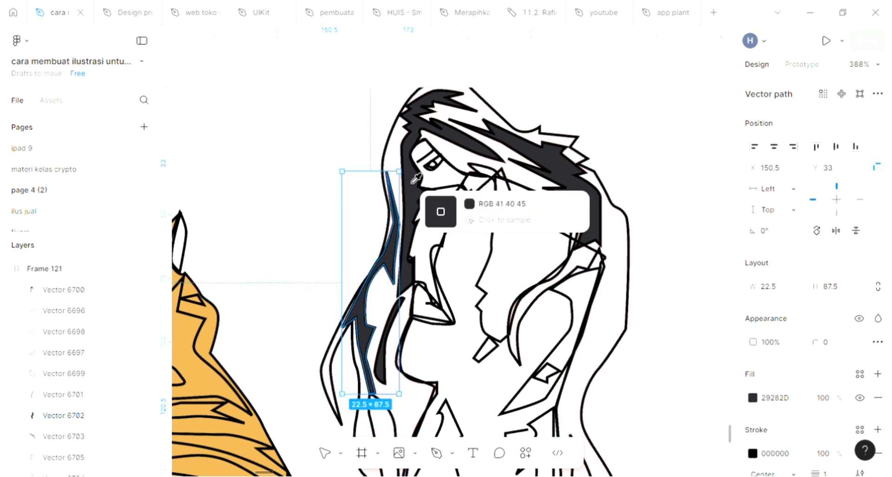
Fill the spiky strand at the lower end of the back hair with the sampled dark grey 29282D.
scroll(612, 286, "down", 1)
scroll(612, 286, "down", 3)
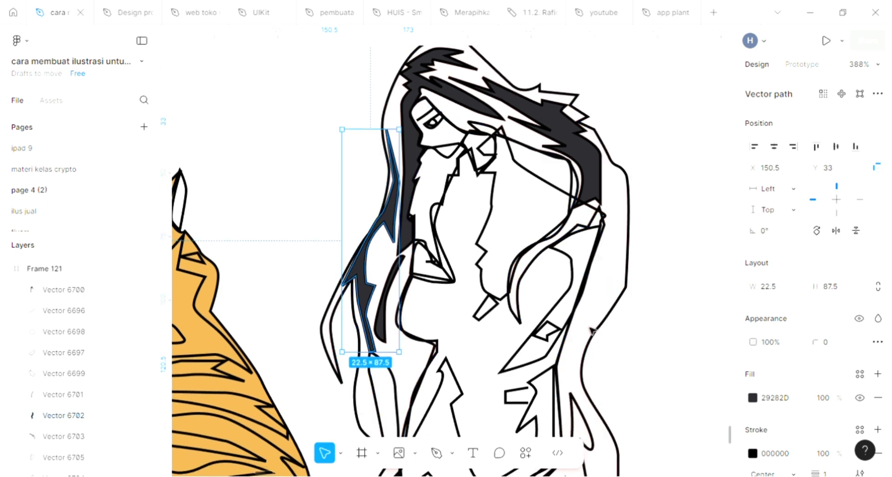
left_click(583, 364)
scroll(581, 366, "down", 3)
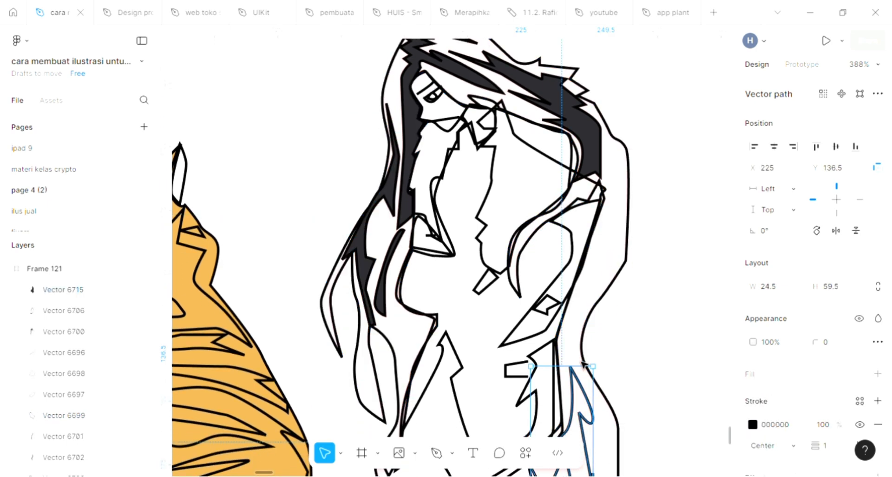
left_click(878, 373)
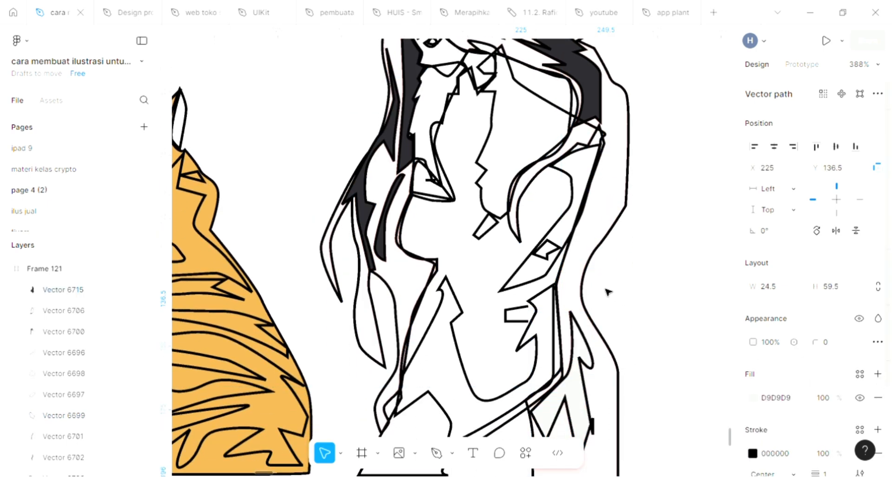
scroll(607, 288, "up", 3)
scroll(580, 283, "up", 3)
key("i")
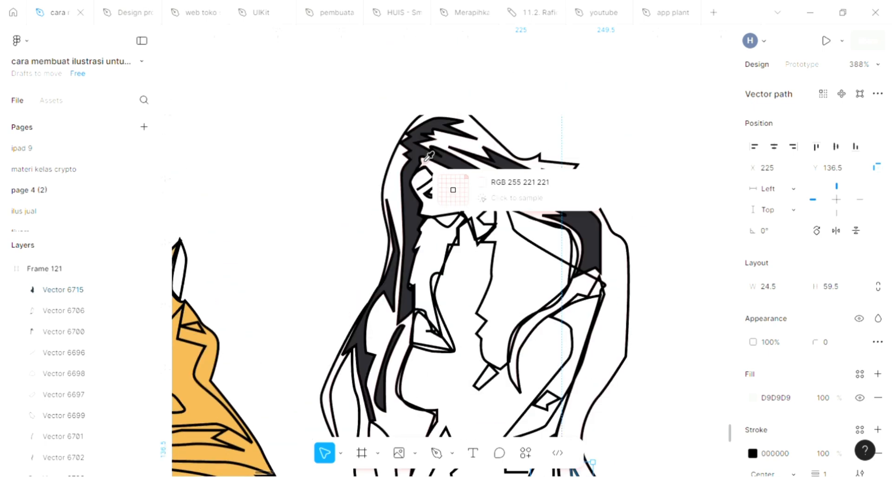
left_click(470, 187)
scroll(471, 188, "up", 1)
scroll(471, 188, "down", 6)
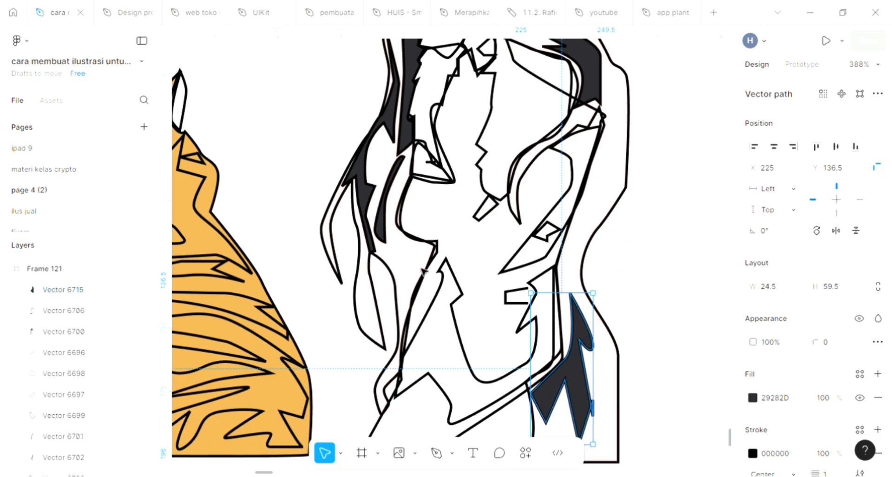
Add a fill to the woman's face shape and set its colour to skin pink FAC6C6.
scroll(438, 246, "up", 8)
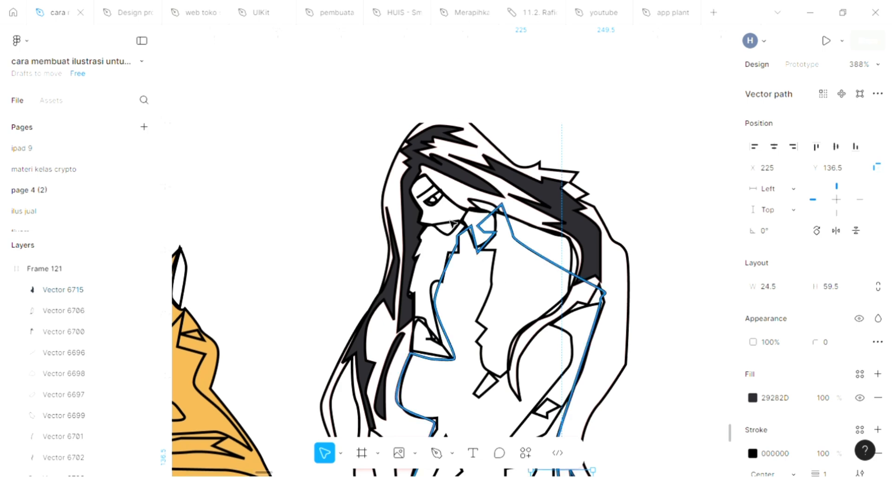
left_click(445, 207)
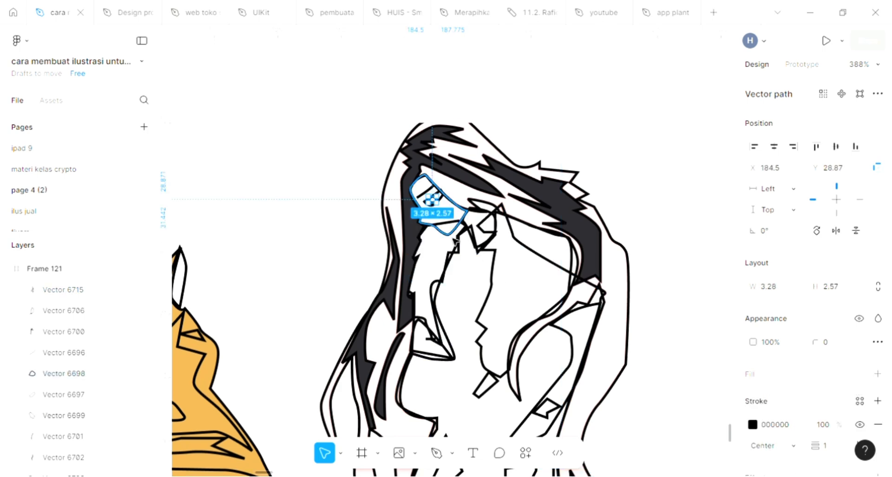
left_click(467, 244)
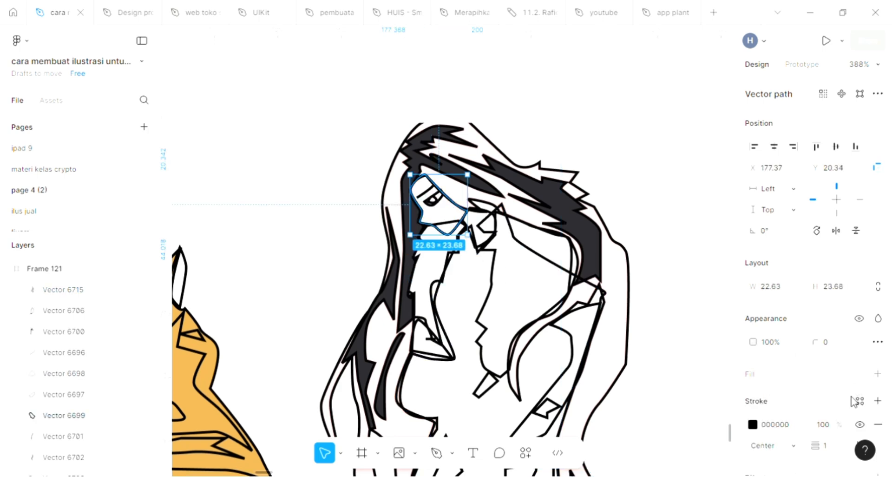
left_click(827, 375)
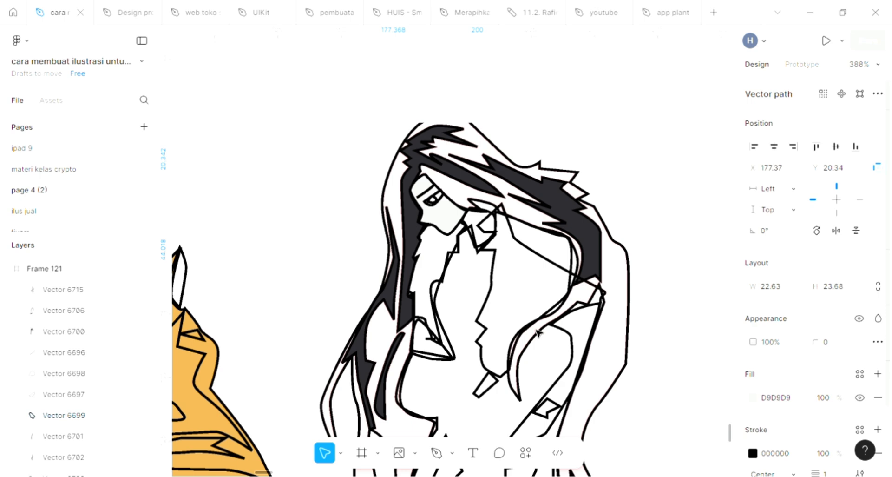
left_click(753, 397)
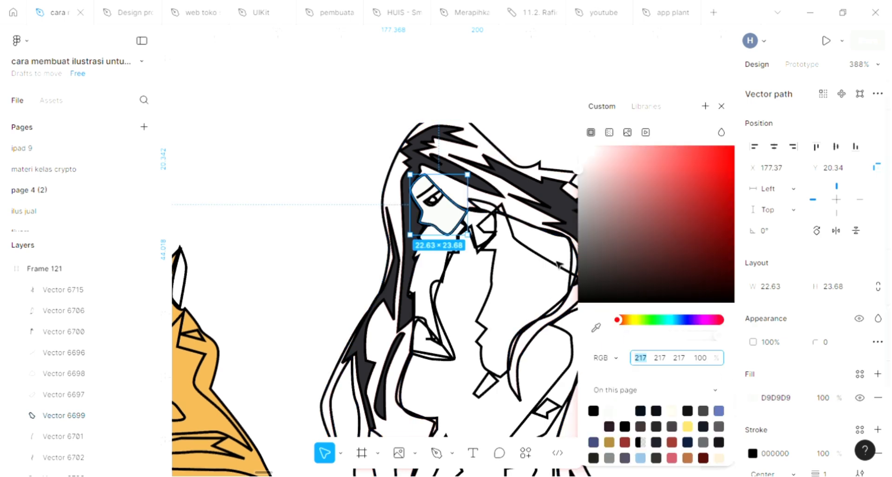
left_click(601, 152)
left_click(603, 150)
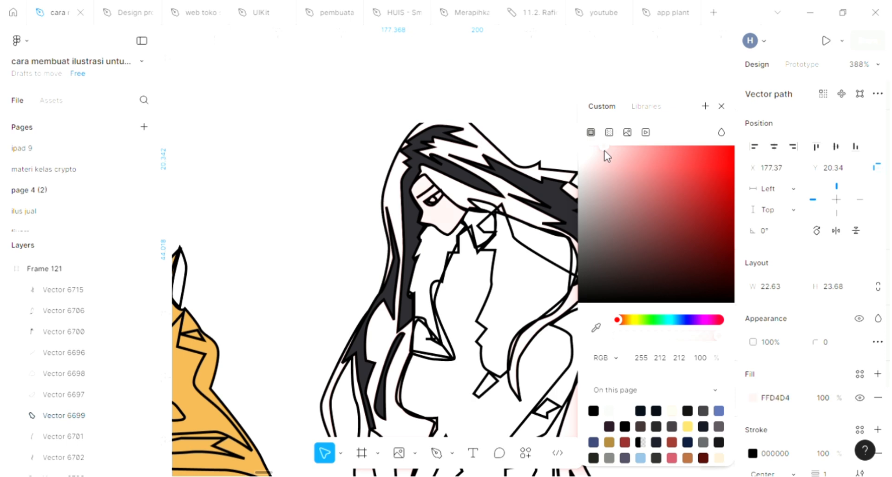
left_click(611, 154)
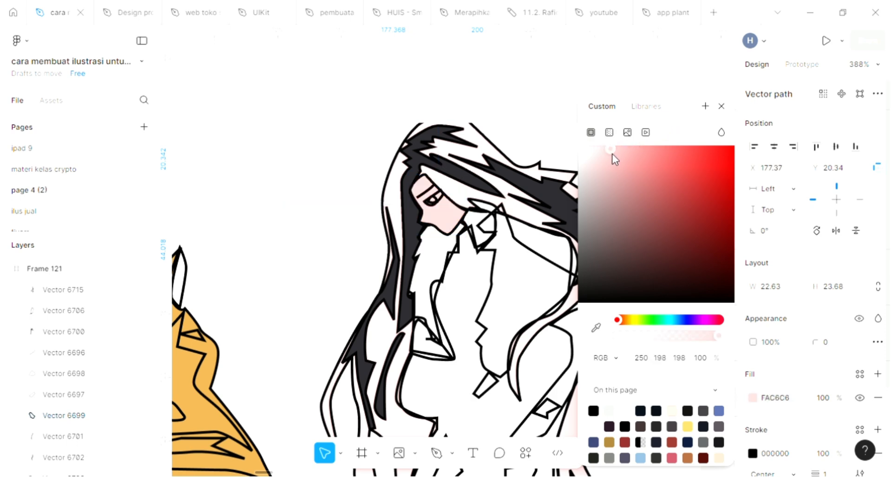
left_click(722, 107)
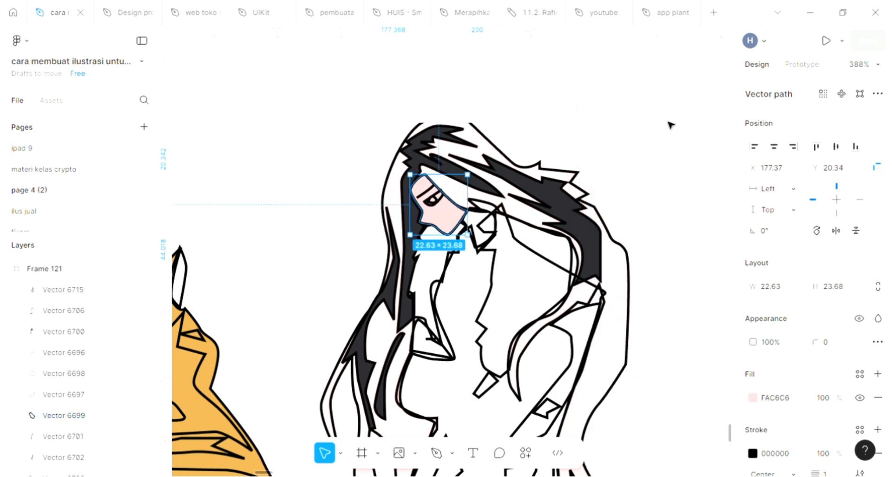
Add a fill to the woman's small iris shape and colour it dark red 70313A sampled from the palette swatch.
left_click(669, 124)
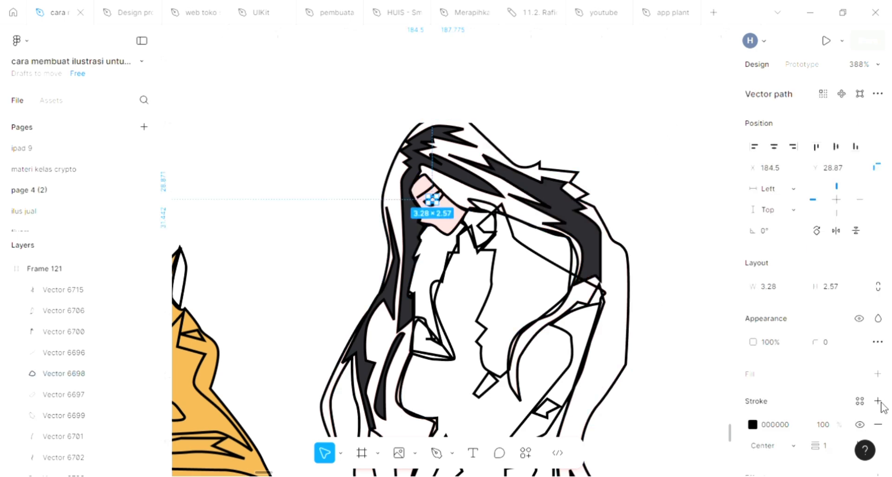
left_click(879, 374)
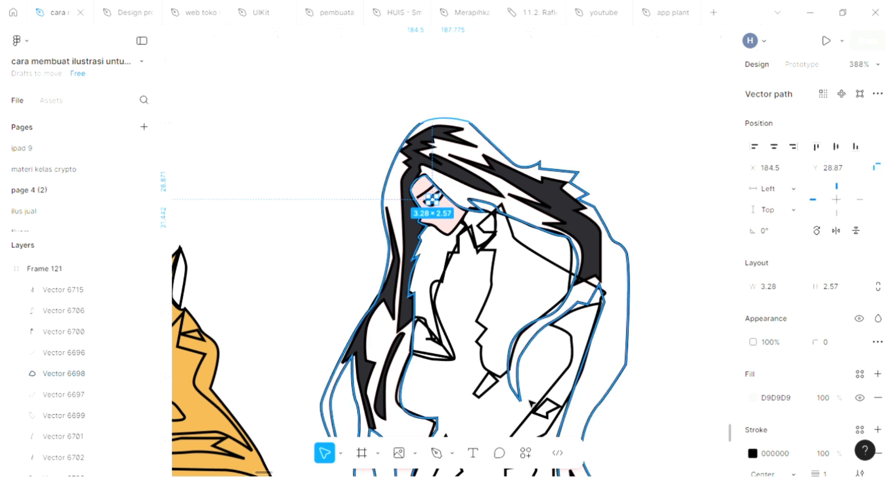
scroll(501, 393, "left", 5)
scroll(501, 392, "up", 2)
scroll(499, 390, "down", 2)
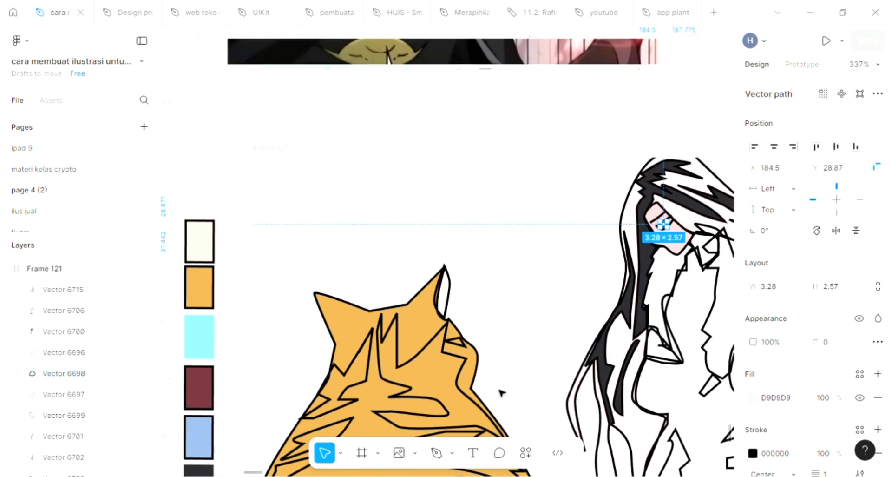
key("i")
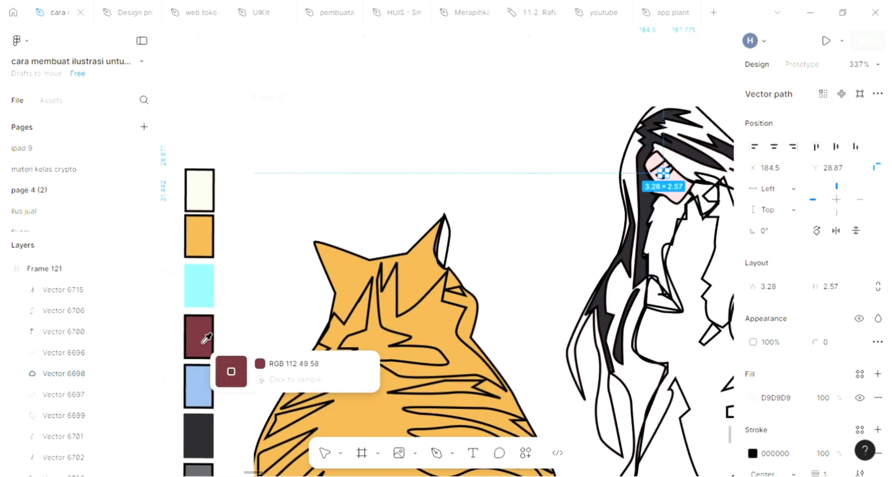
left_click(199, 336)
scroll(207, 347, "right", 5)
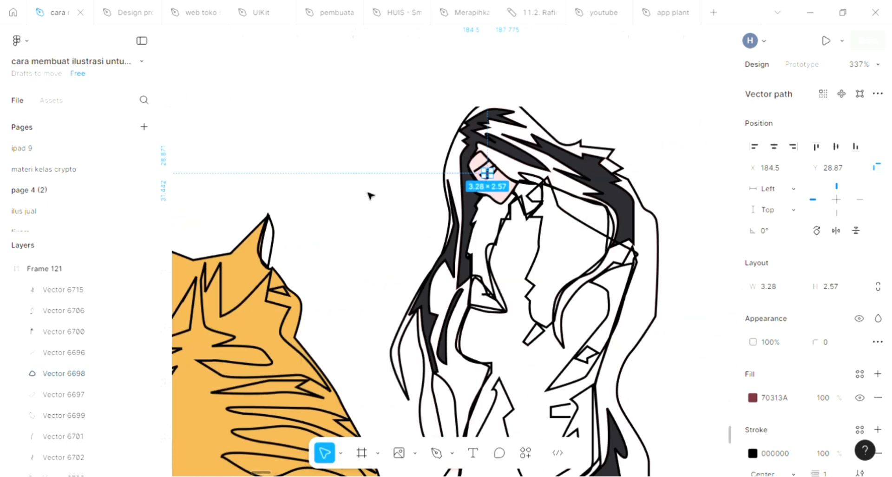
key("Escape")
Add a fill to the eye shape around the iris and set its colour to white FFFFFF.
scroll(543, 204, "up", 3)
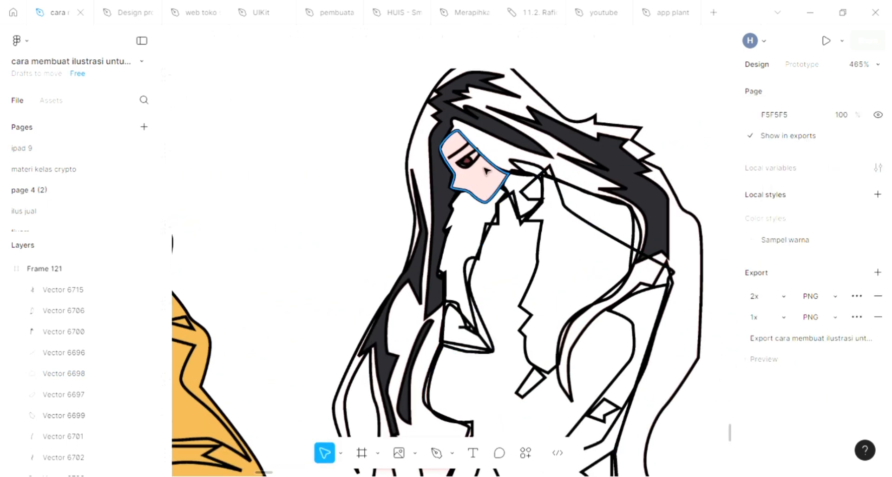
left_click(473, 158)
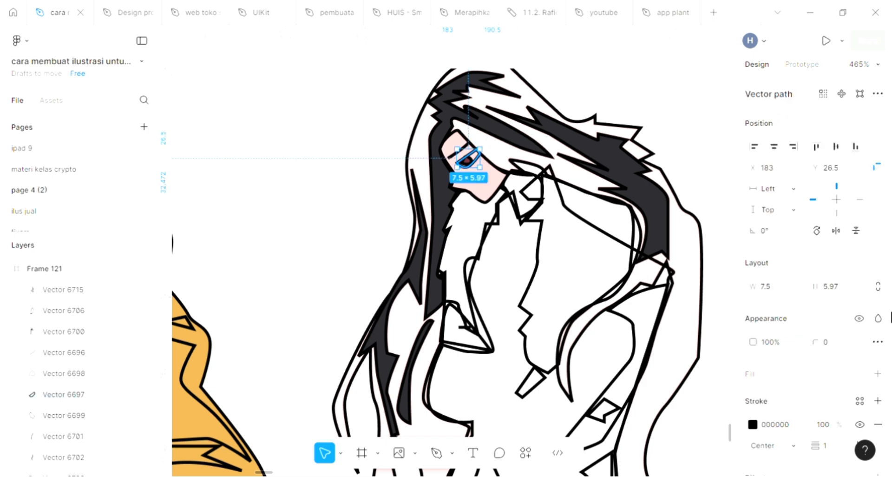
left_click(878, 373)
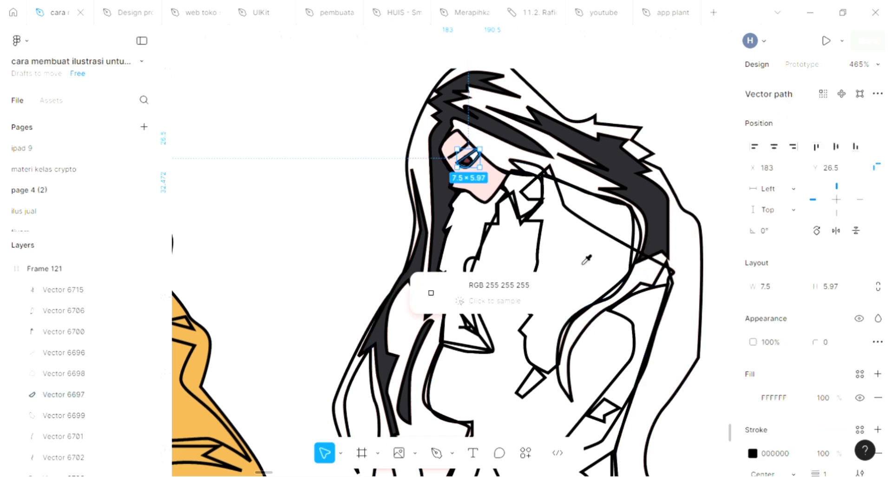
left_click(427, 291)
left_click(511, 301)
Add a default D9D9D9 fill to the narrow jagged shape below the woman's face.
scroll(511, 303, "down", 1)
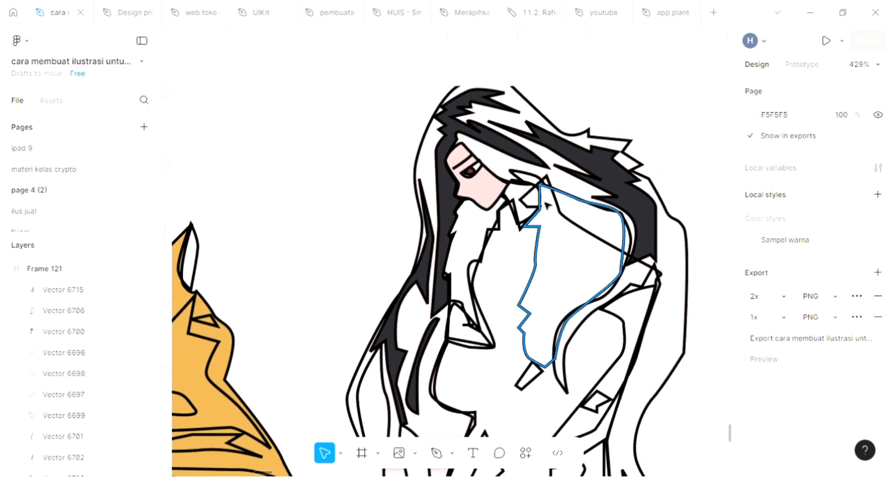
left_click(510, 199)
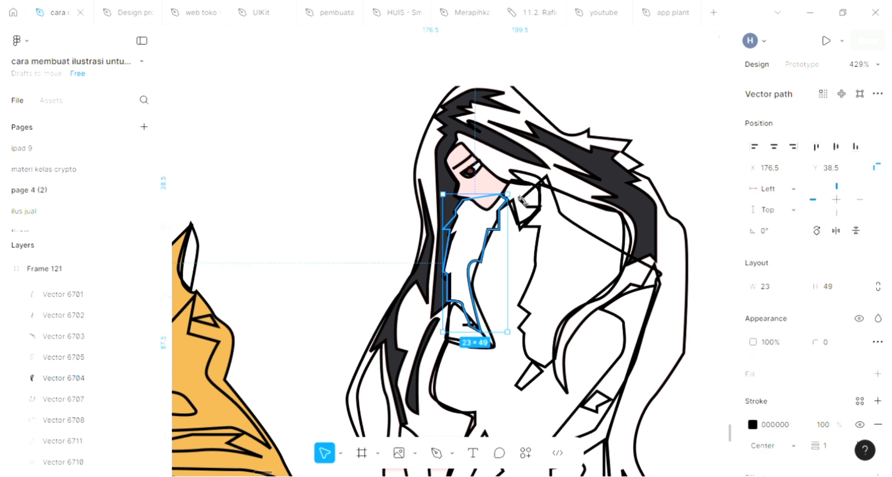
left_click(526, 192)
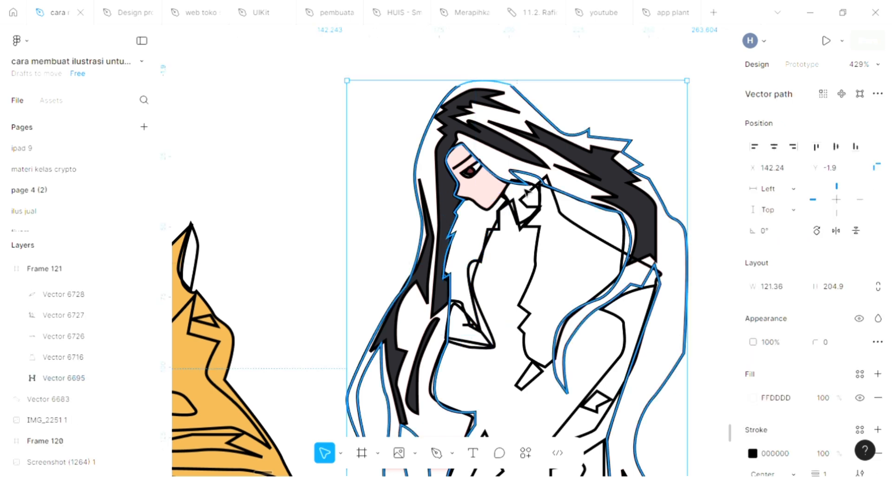
left_click(511, 200)
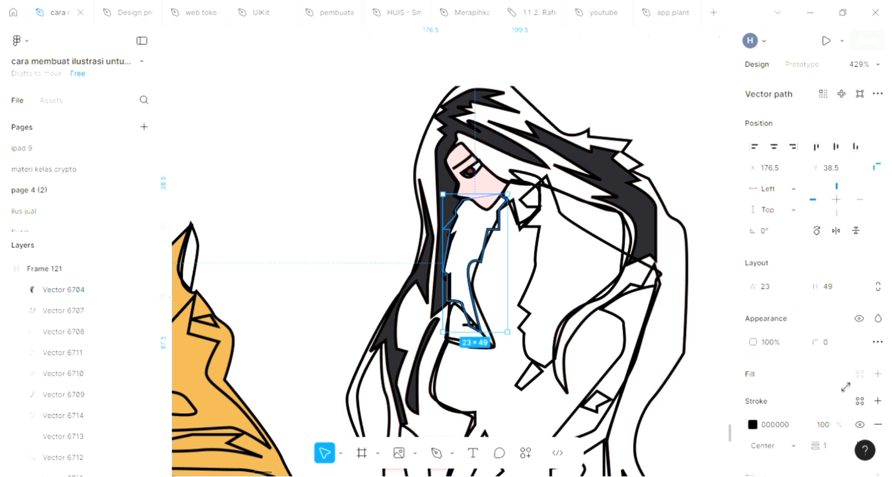
left_click(879, 375)
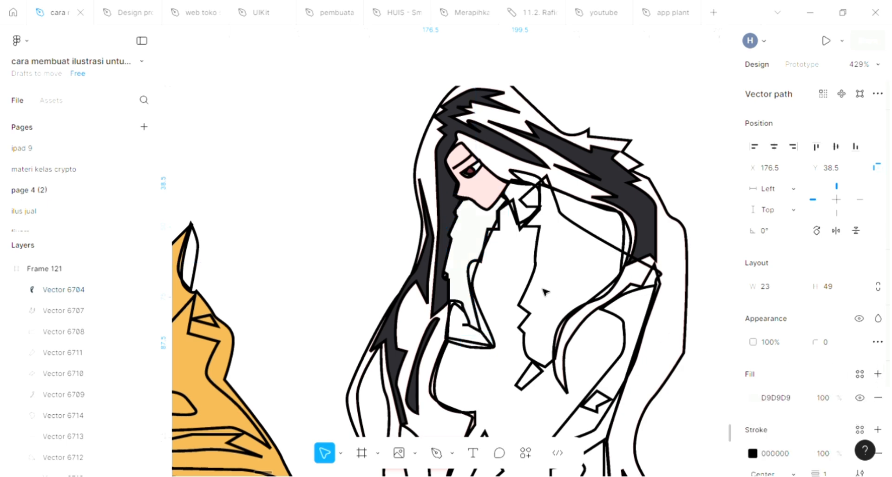
Add a default D9D9D9 fill to the woman's large body shape and send it to the back.
left_click(529, 230)
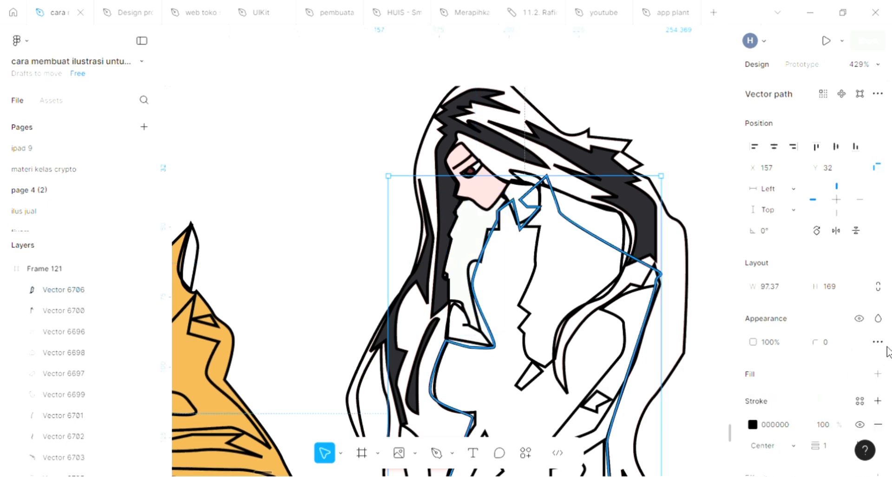
left_click(877, 374)
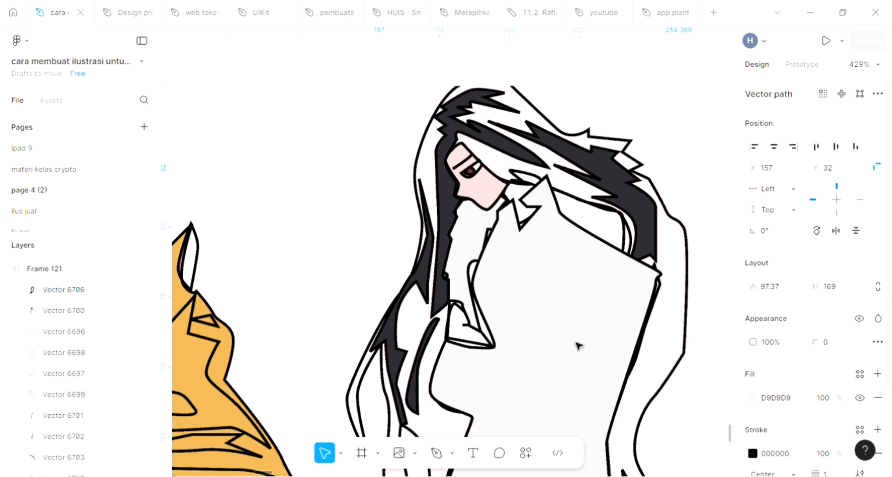
key("ctrl+shift+bracketleft")
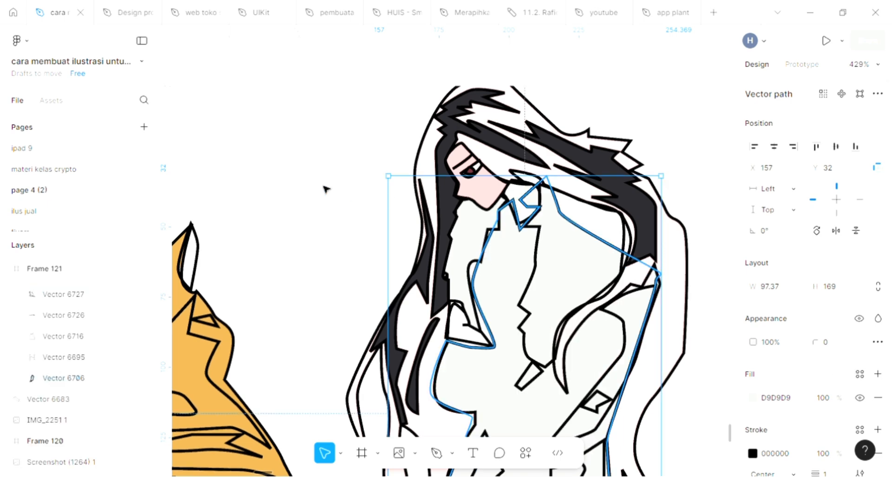
key("Escape")
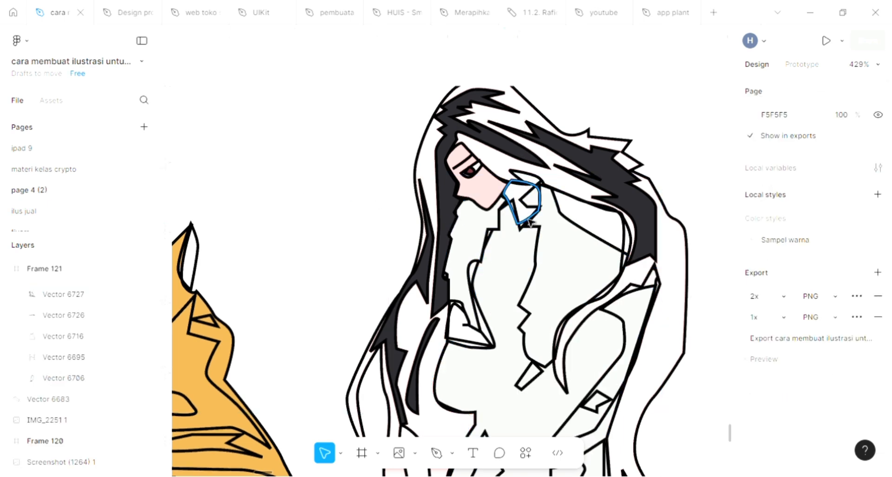
Fill the small neck shape beside the face with skin pink FAC6C6 sampled from the face.
left_click(529, 222)
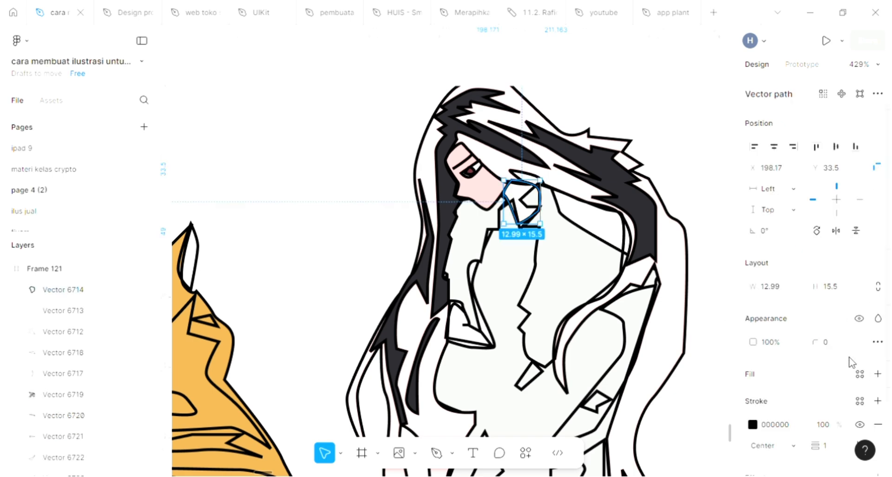
left_click(878, 374)
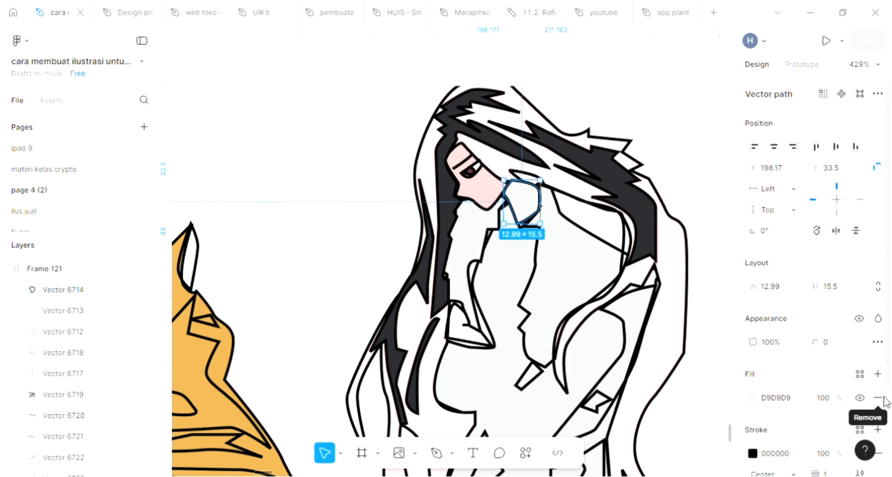
left_click(883, 396)
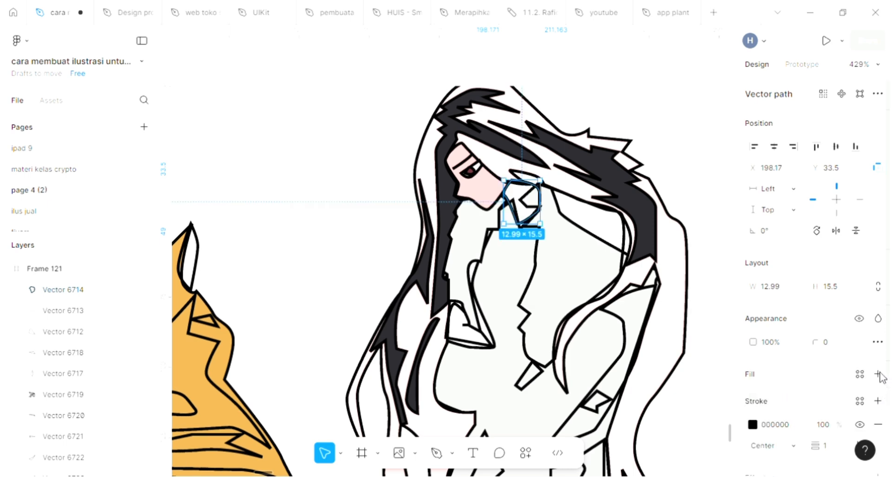
left_click(879, 373)
key("i")
left_click(491, 195)
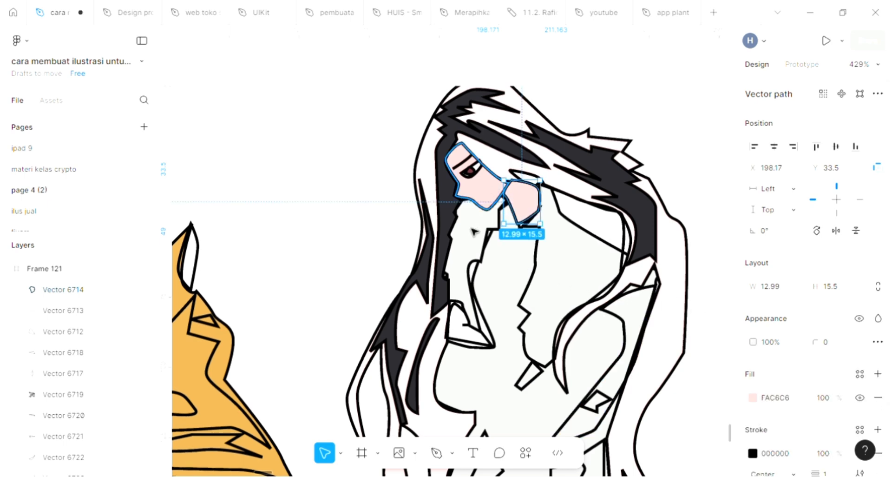
Recolour the woman's large body shape to dark red 70313A sampled from the iris.
left_click(595, 261)
scroll(690, 261, "down", 3, "ctrl")
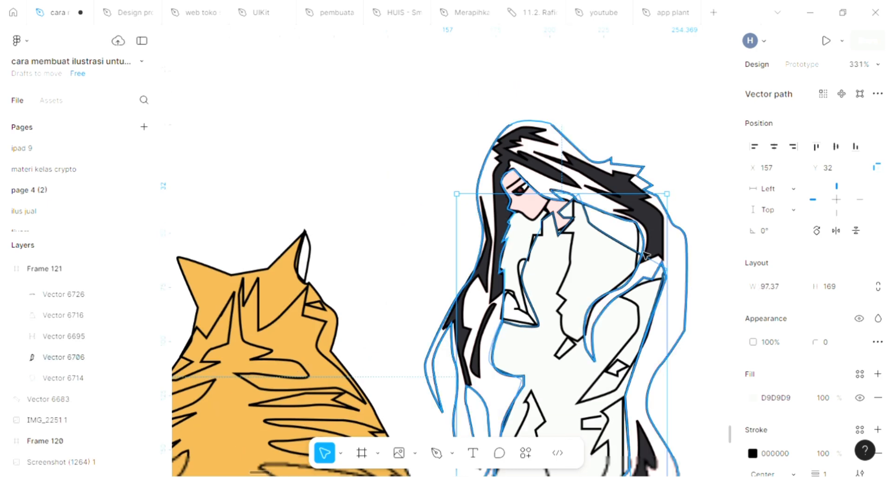
scroll(691, 261, "down", 1)
scroll(534, 170, "up", 5, "ctrl")
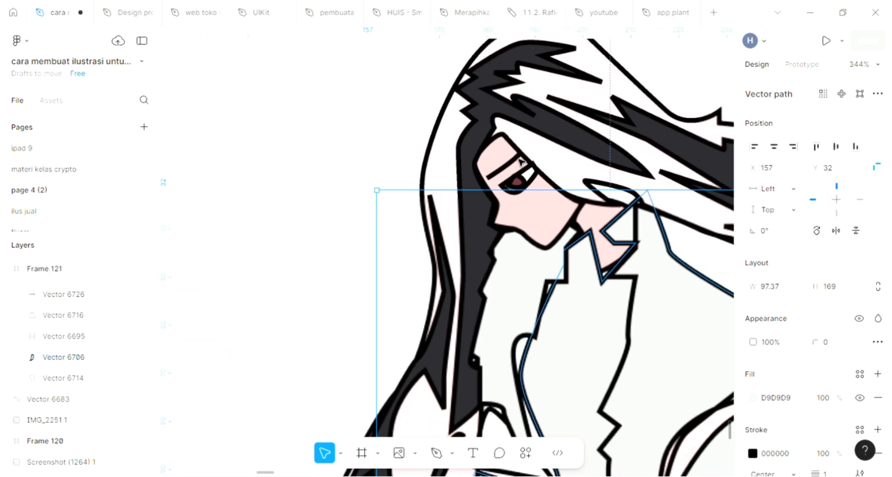
key("i")
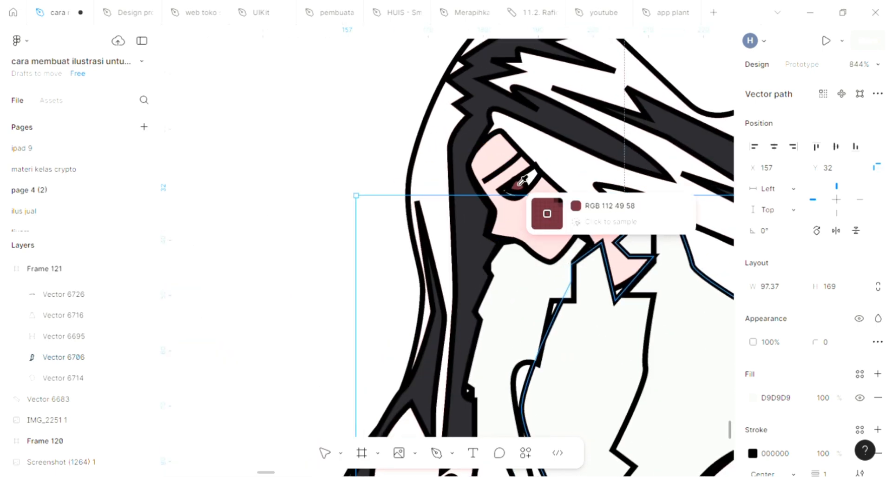
left_click(516, 186)
scroll(655, 308, "down", 7, "ctrl")
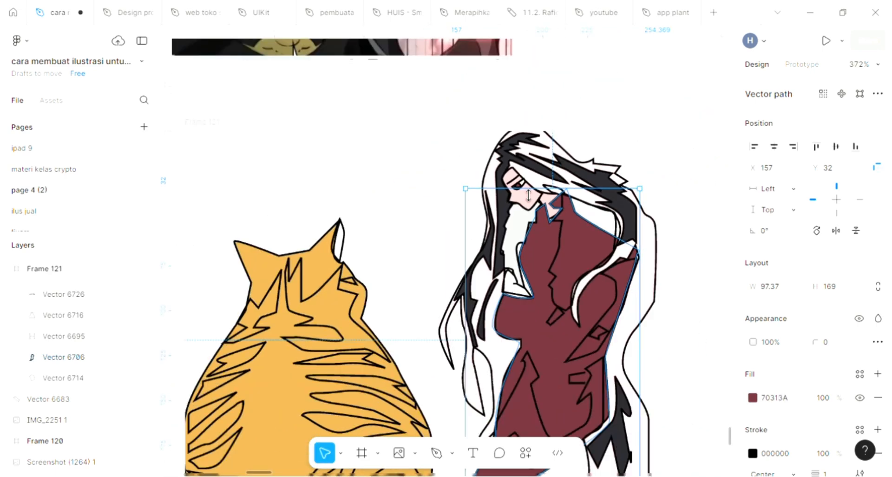
Move the dark red body shape one layer backward, behind the neck shape.
left_click(655, 308)
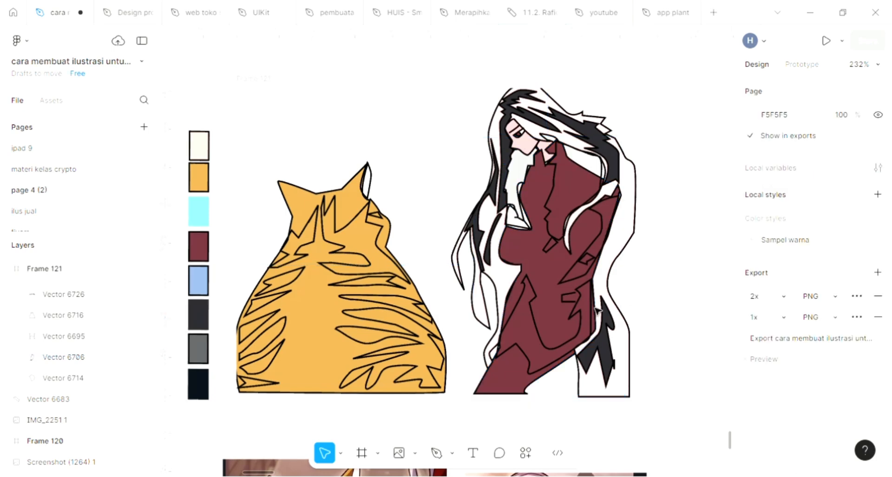
left_click(569, 289)
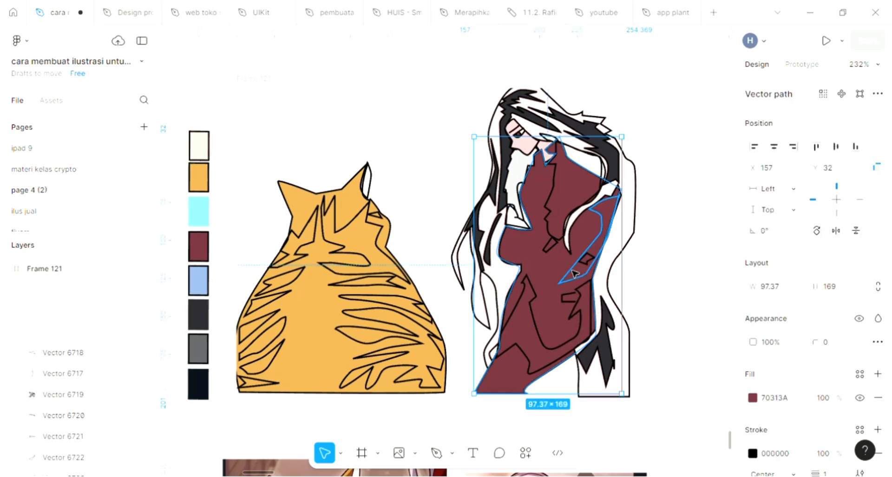
left_click(571, 271)
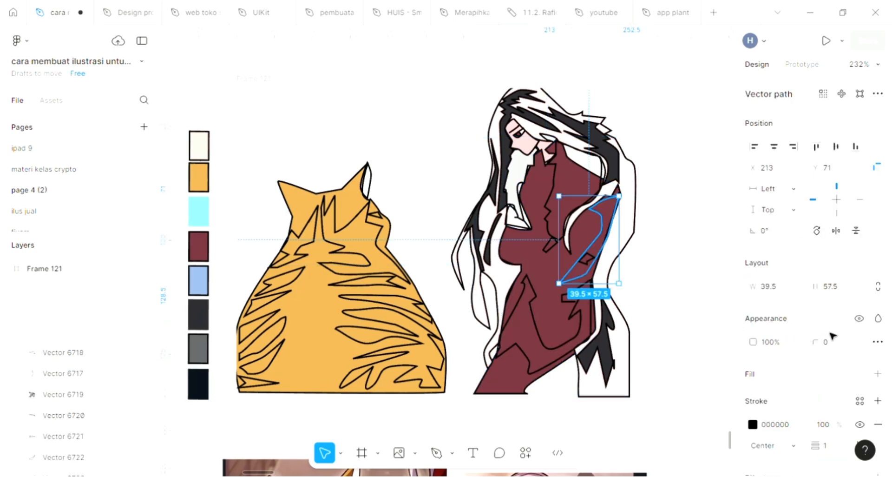
left_click(577, 188)
key("ctrl+bracketleft")
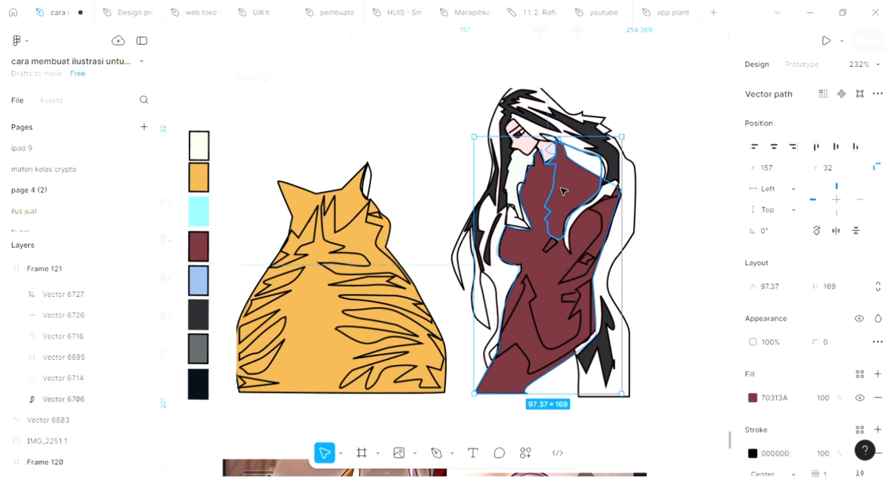
Add a default D9D9D9 fill to the large shape over the woman's upper body, between the neck and the arm.
left_click(554, 182)
left_click(548, 185)
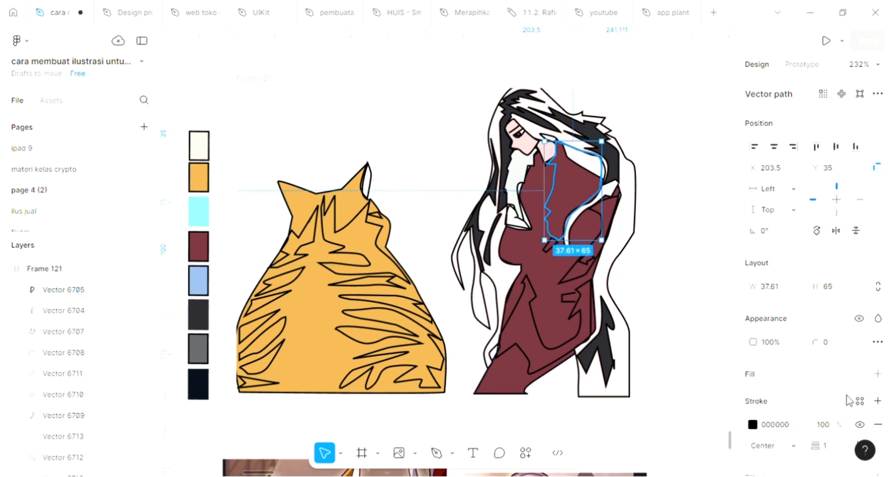
left_click(877, 374)
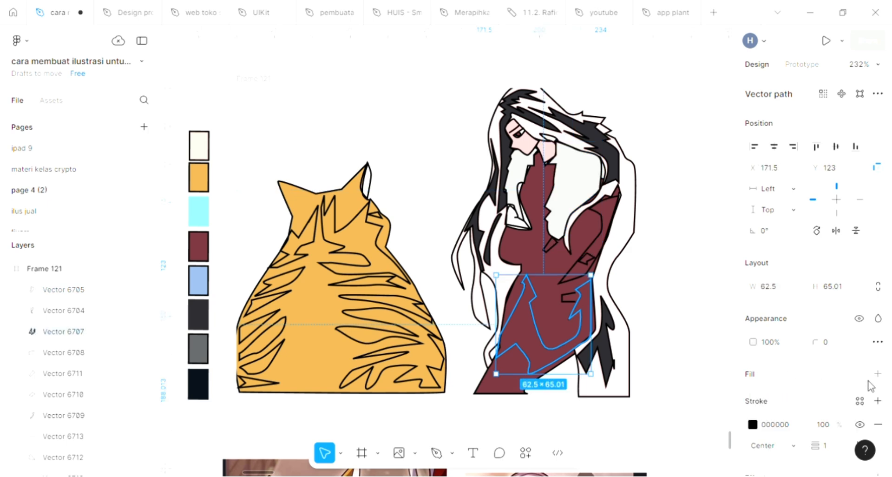
Fill the jagged fold shape on the lower dress with dark grey 29282D sampled from the hair.
left_click(878, 374)
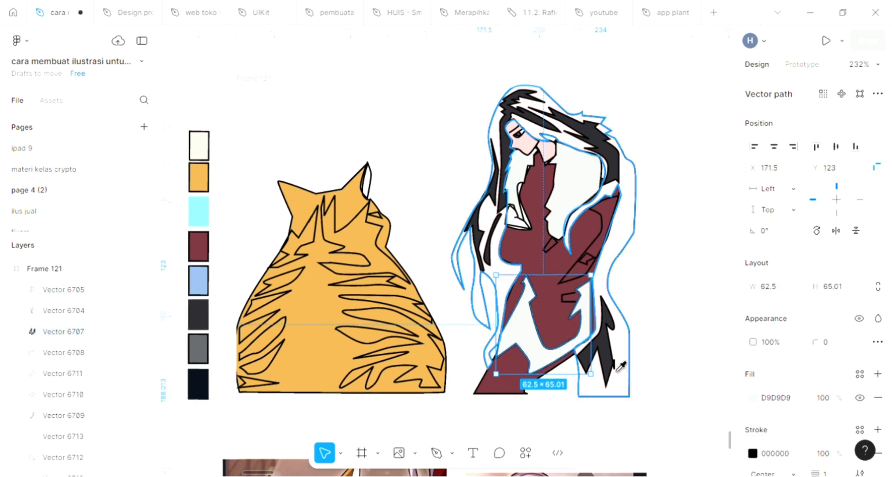
key("i")
left_click(606, 354)
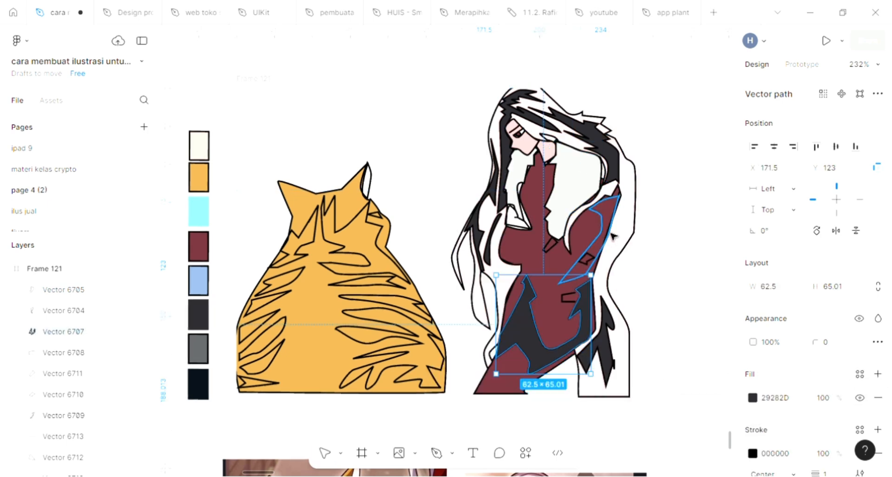
Fill the long curved fold shape along the woman's sleeve with dark grey 29282D sampled from the dark shapes nearby.
left_click(603, 234)
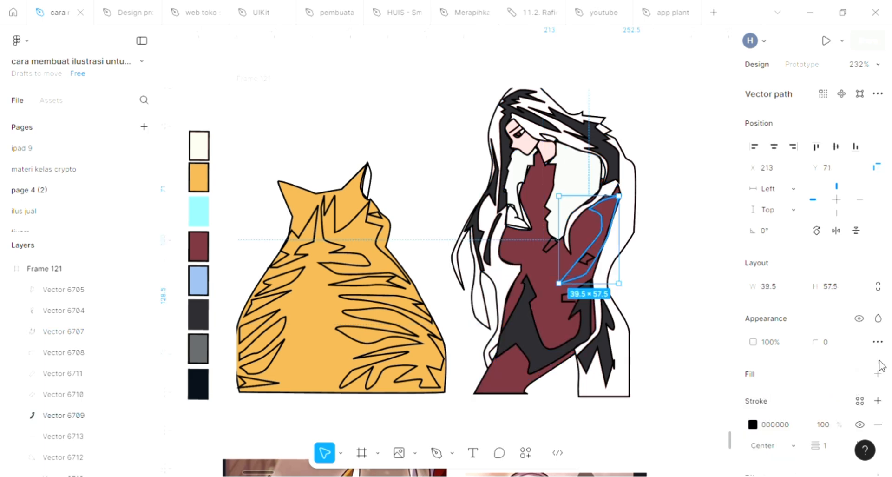
left_click(877, 374)
key("i")
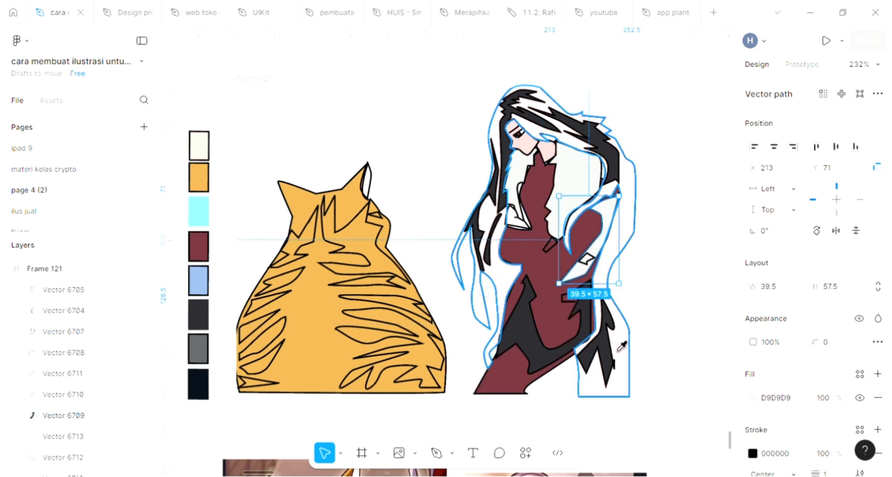
left_click(613, 331)
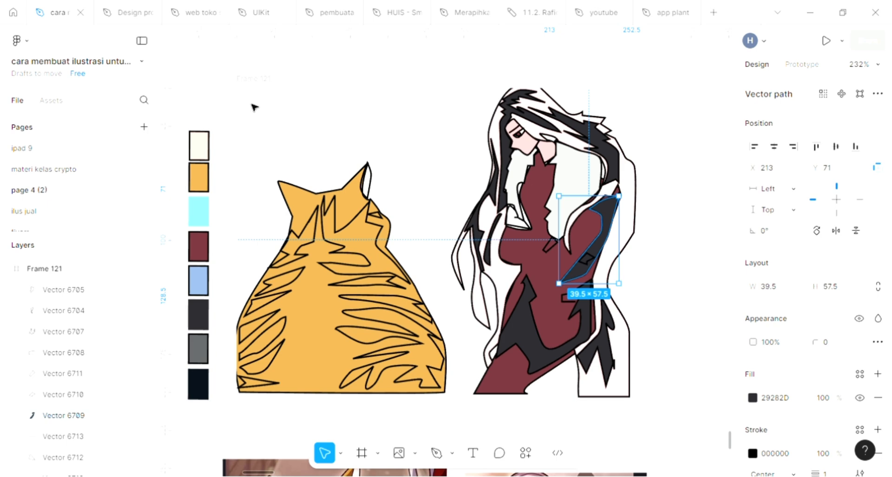
Change the illustration frame's background fill to coral red E77070.
left_click(263, 90)
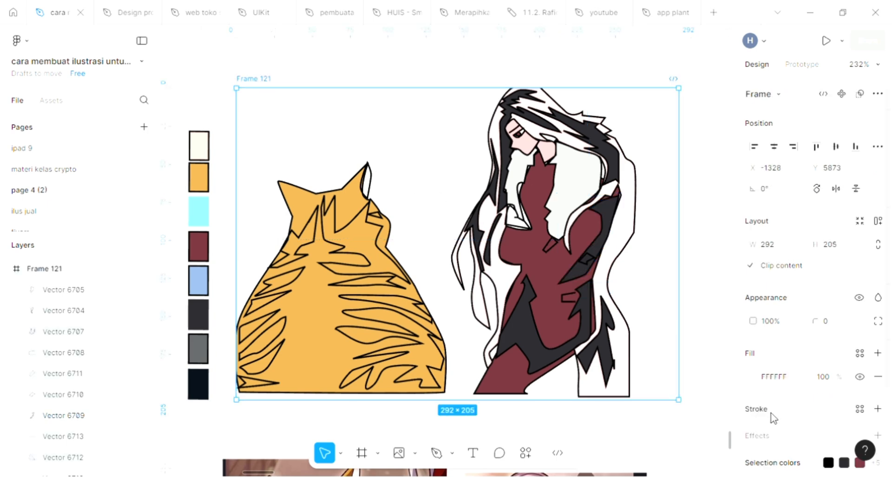
left_click(751, 376)
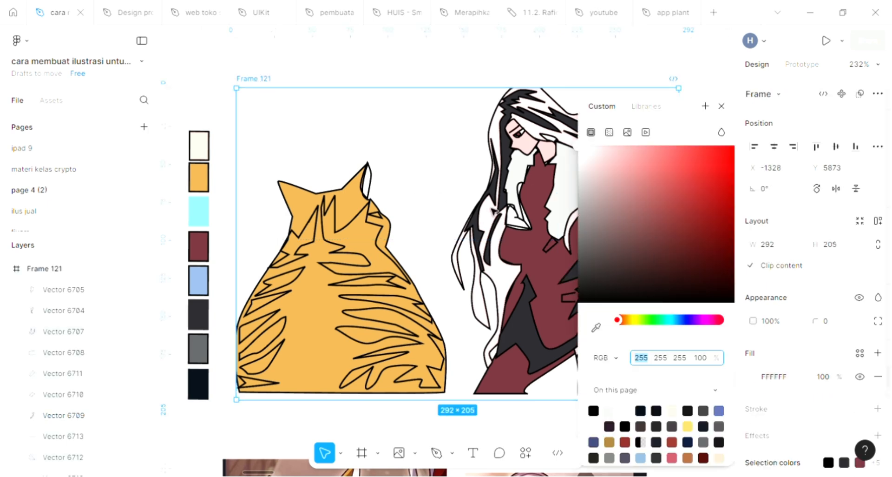
scroll(493, 211, "right", 1)
scroll(493, 209, "up", 1)
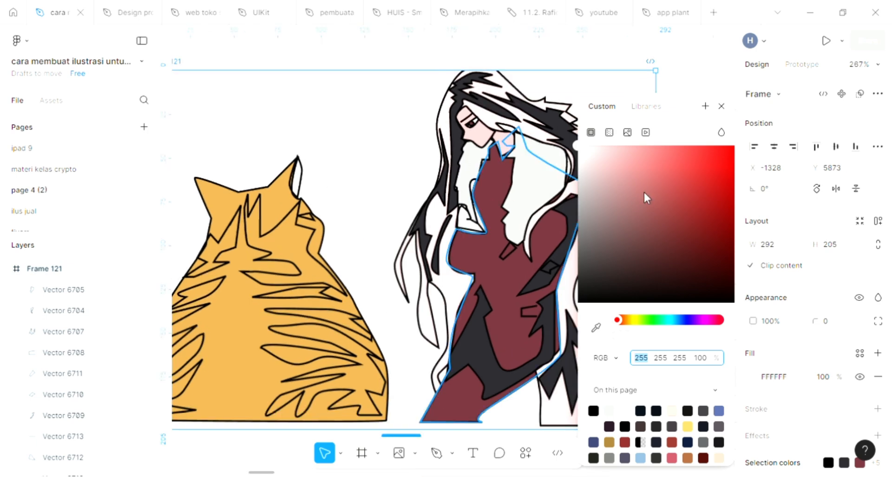
left_click(658, 160)
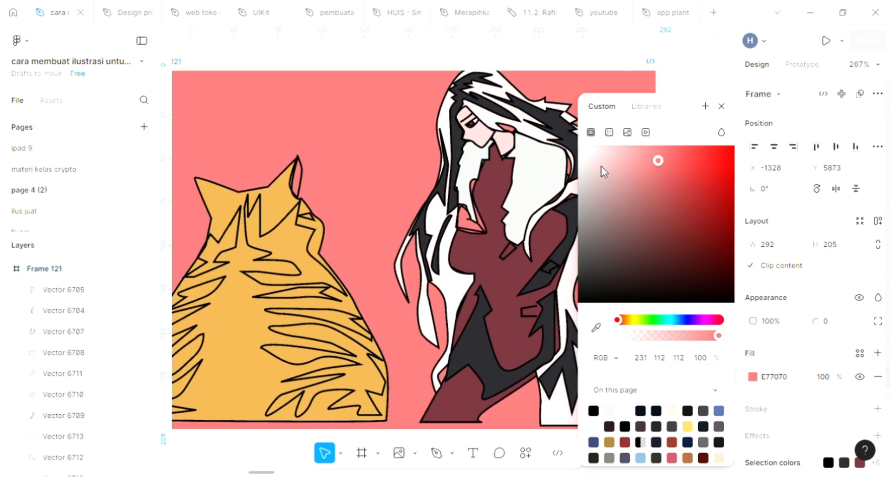
Turn the frame's background fill into a linear gradient and set its 0% stop to mint green 70E7AF.
left_click(609, 132)
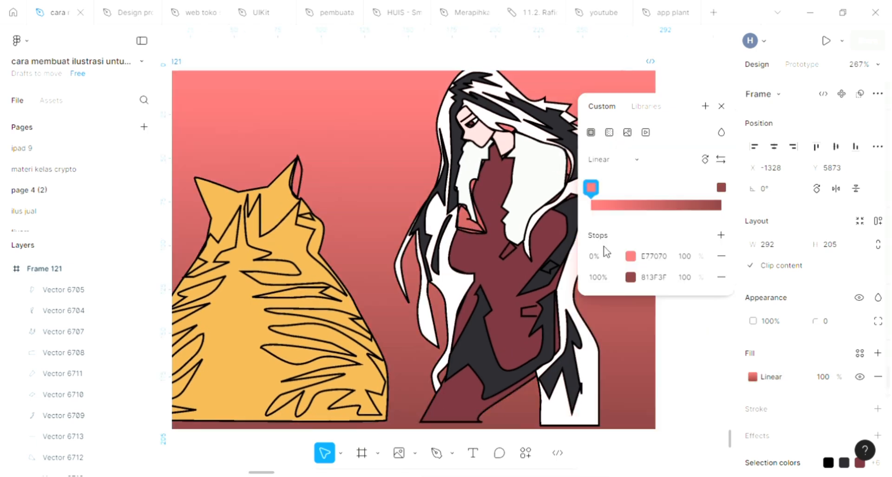
left_click(630, 255)
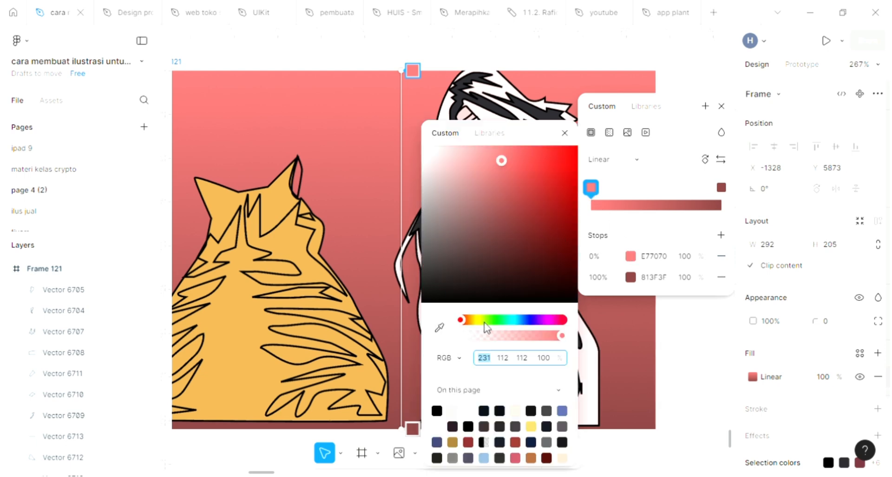
left_click_drag(484, 322, 492, 320)
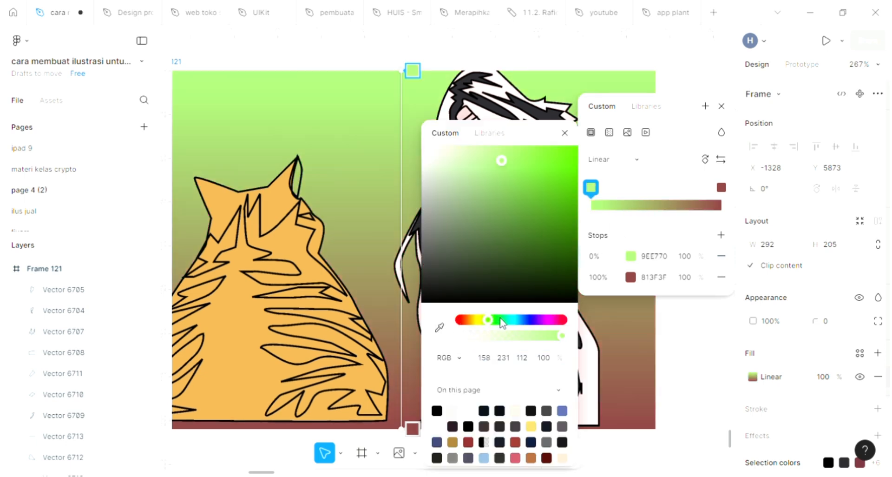
left_click(504, 320)
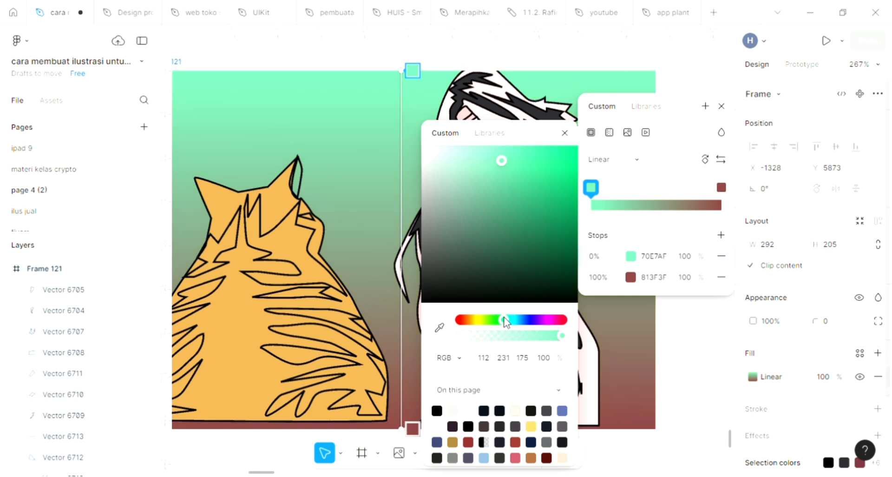
left_click(723, 106)
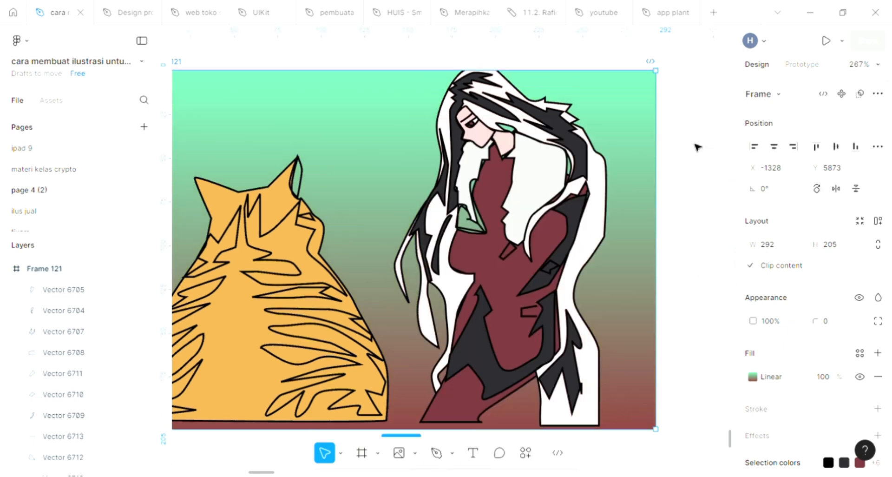
left_click(669, 289)
Fill the triangular hand shape at the woman's chest with skin pink FAC6C6 sampled from her neck.
scroll(641, 296, "left", 3)
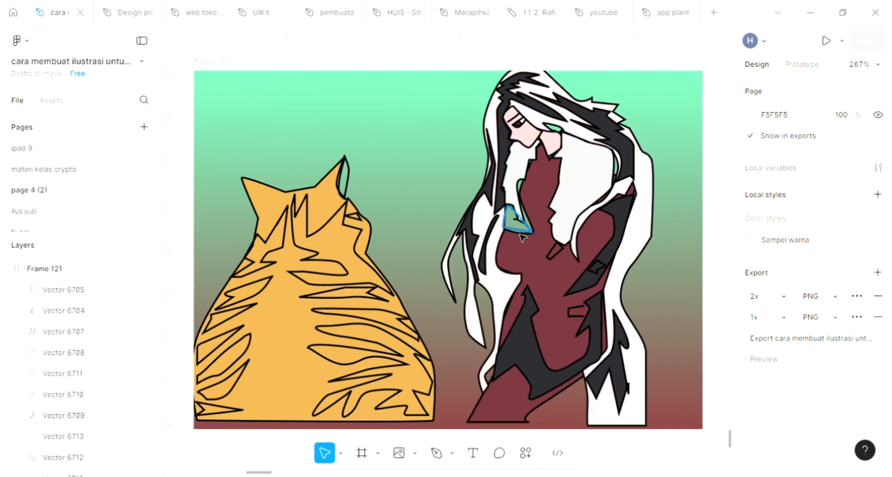
left_click(517, 218)
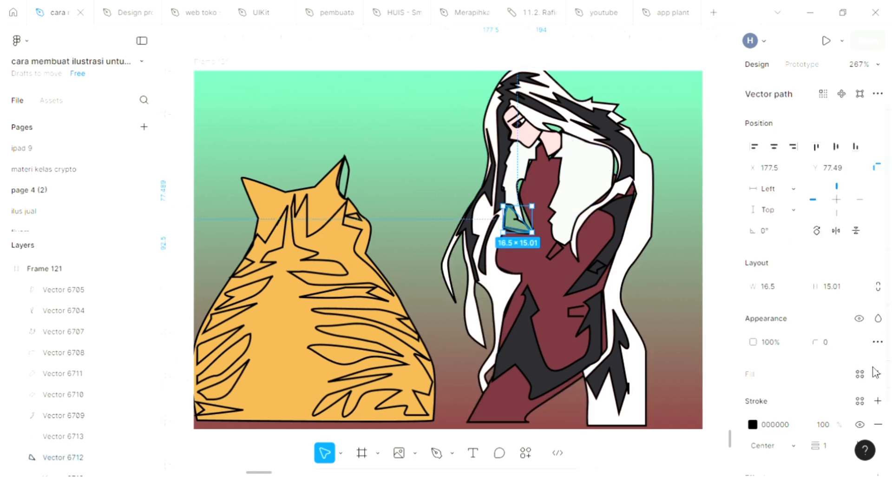
left_click(877, 374)
scroll(537, 238, "up", 5)
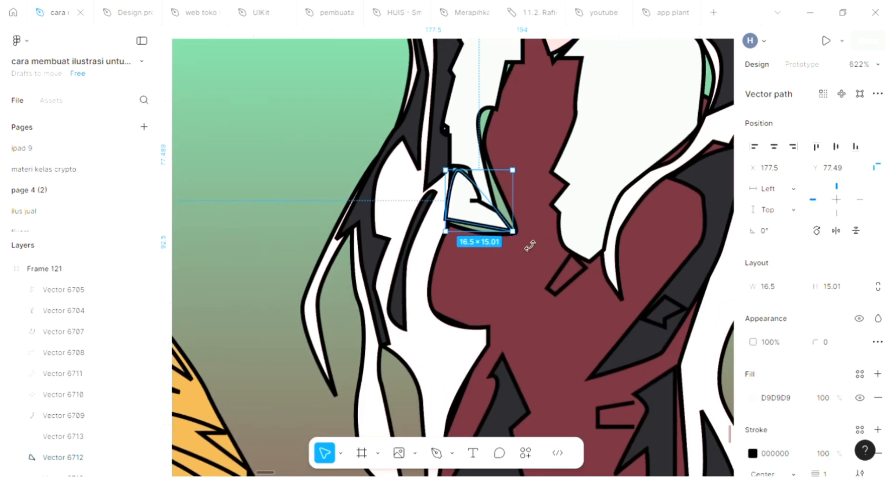
scroll(530, 246, "down", 3)
scroll(528, 243, "up", 3)
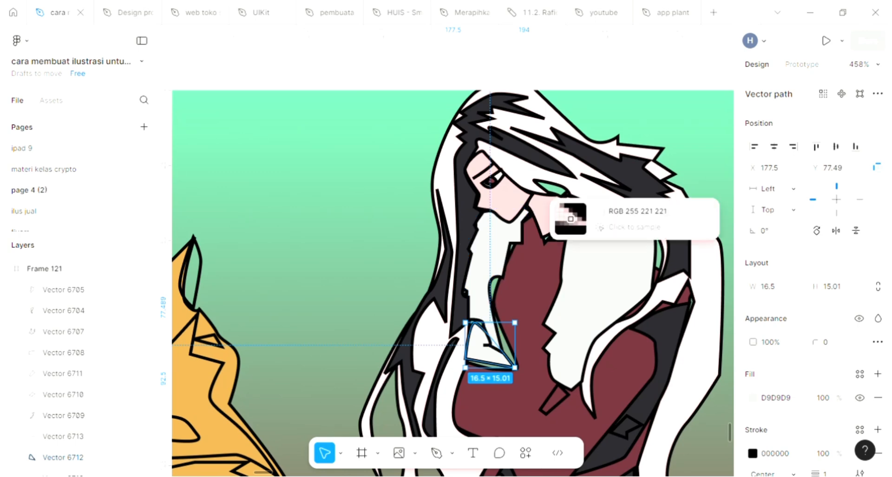
left_click(552, 209)
scroll(388, 256, "down", 2)
scroll(388, 256, "down", 1)
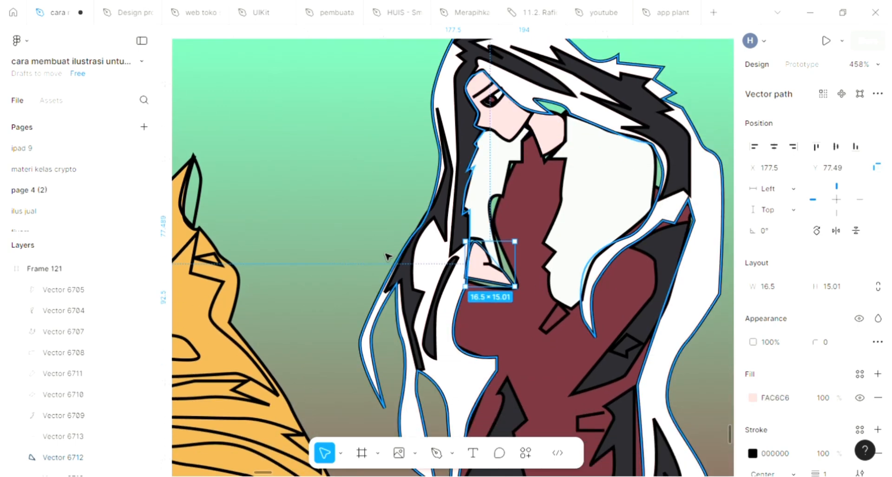
key("Escape")
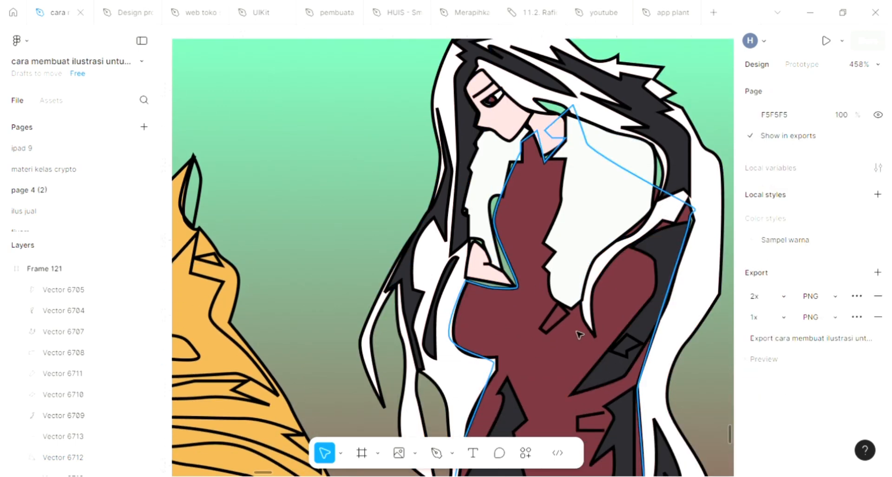
Fill the small angular shape on the dark sleeve fold with skin pink FAC6C6 sampled from the hand.
scroll(545, 330, "down", 1)
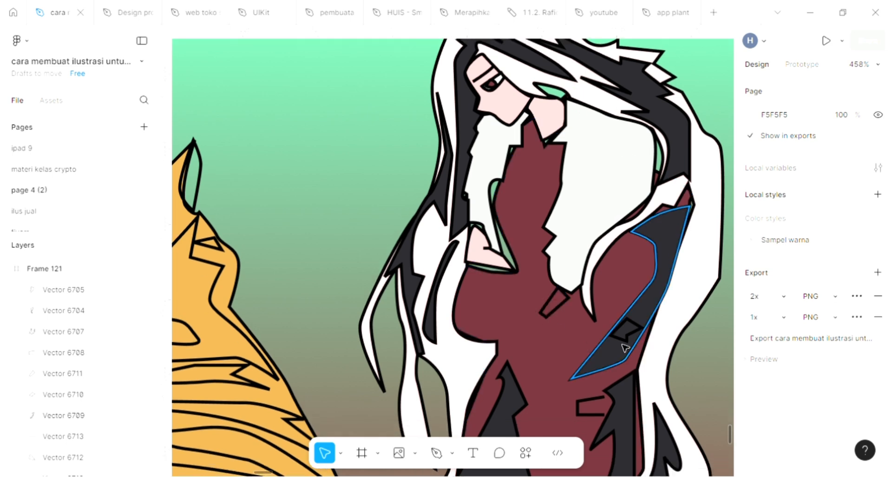
left_click(623, 344)
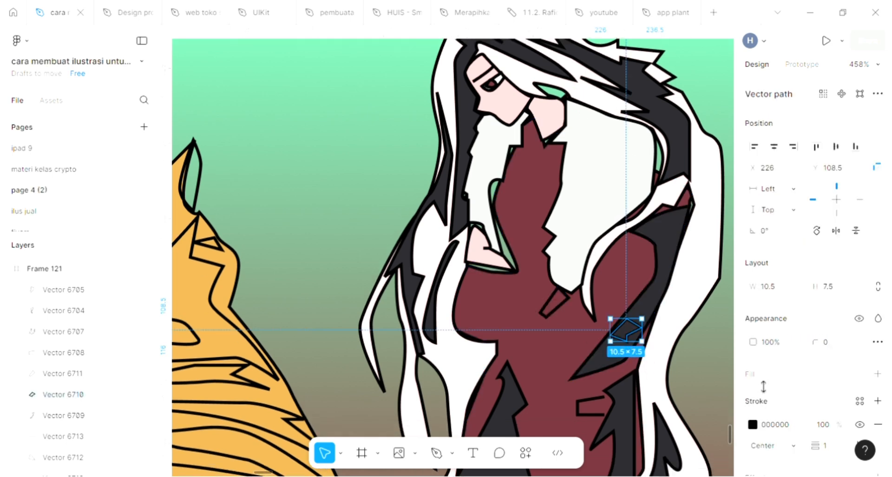
left_click(877, 374)
key("i")
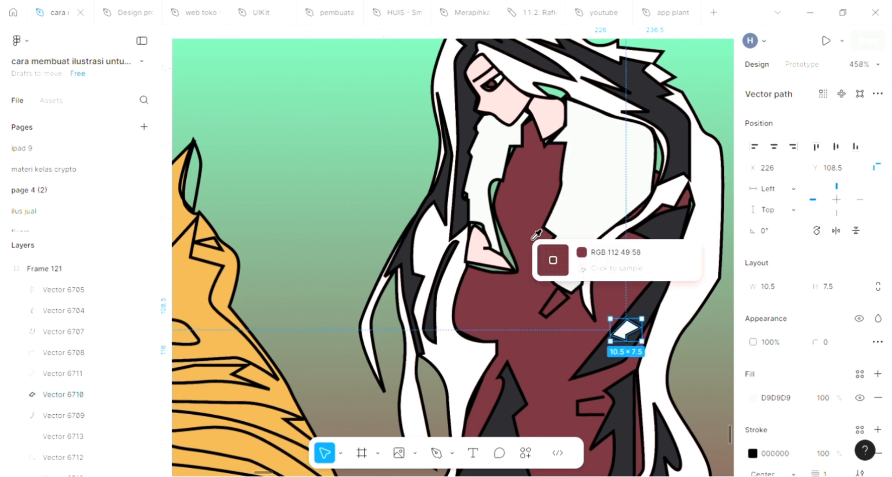
left_click(492, 257)
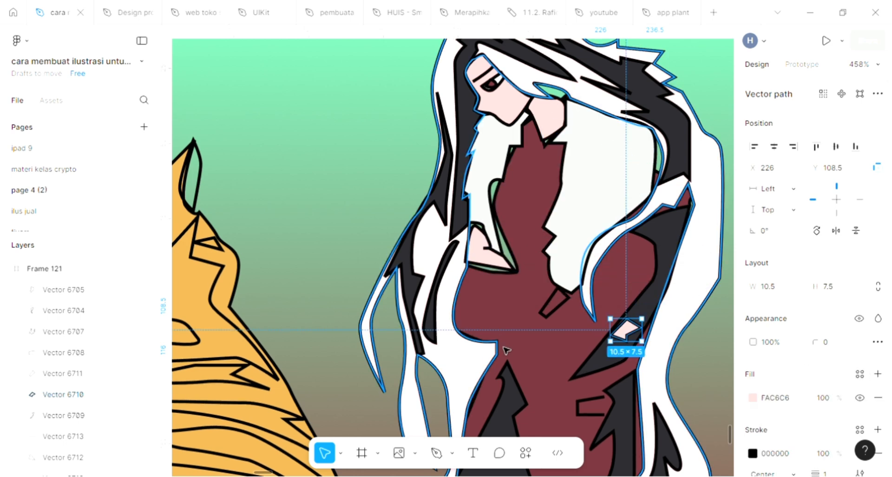
Fill the small slanted shape below the tip of the pale front hair with skin pink FAC6C6 sampled from the hand.
left_click(570, 312)
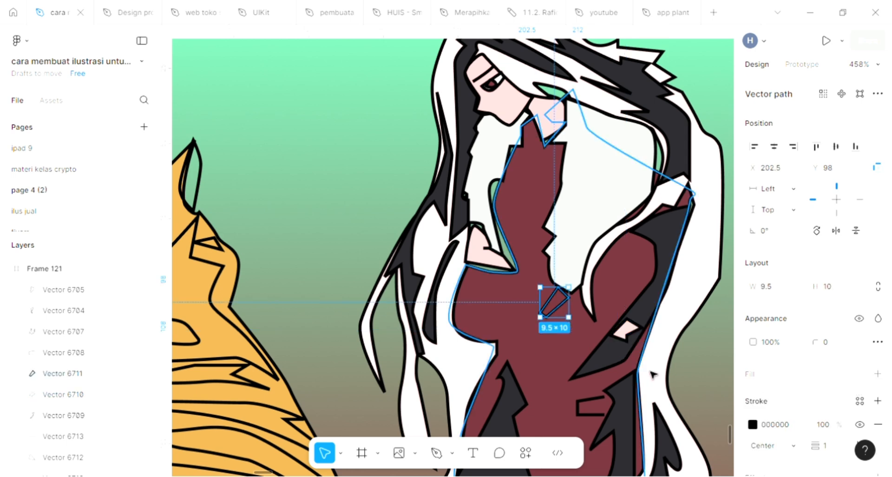
left_click(877, 373)
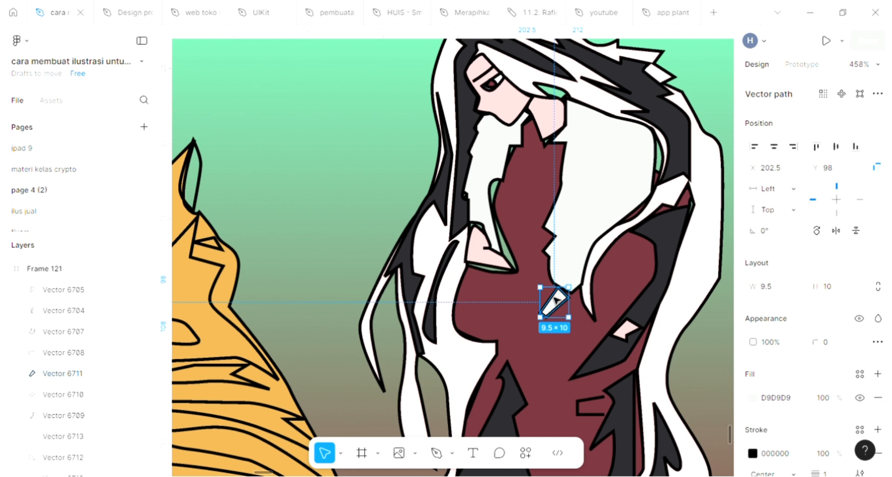
key("i")
left_click(485, 258)
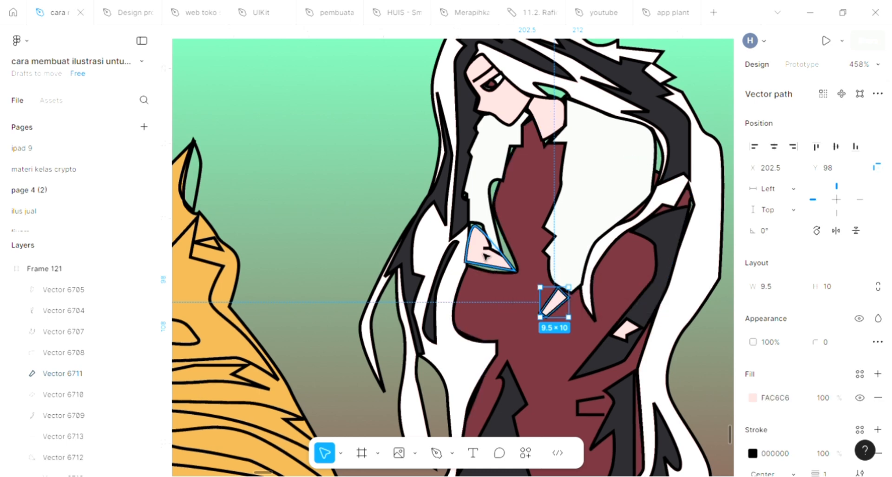
Reshape the pink hand's path by shifting its upper and outer corner points and pulling the midpoint of its lower edge down to the dress outline.
double_click(485, 257)
scroll(487, 257, "up", 2)
scroll(484, 253, "up", 3)
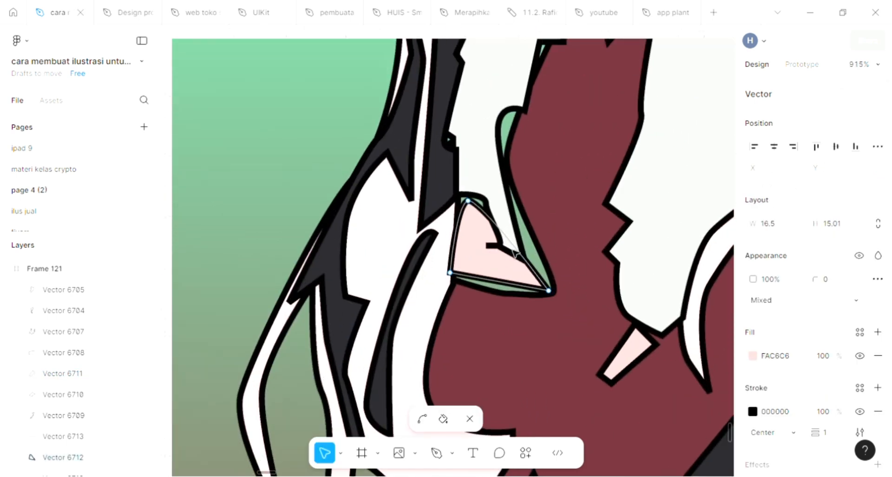
left_click_drag(531, 252, 546, 255)
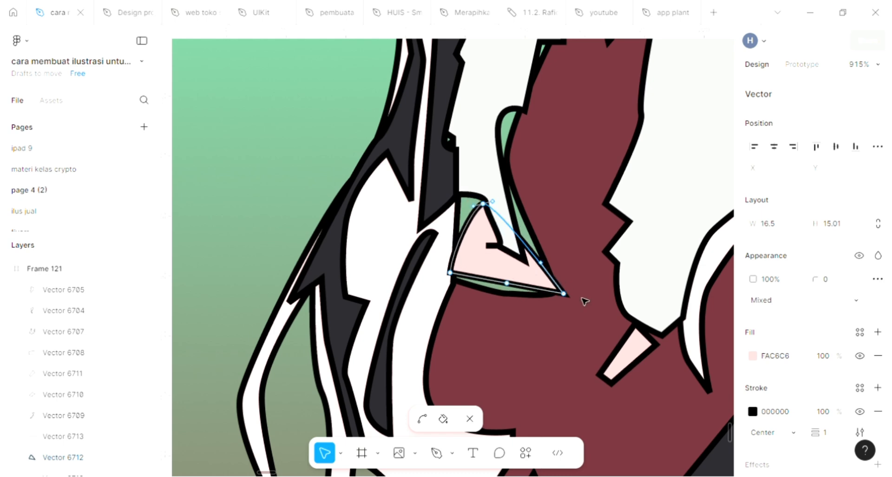
key("ctrl+z")
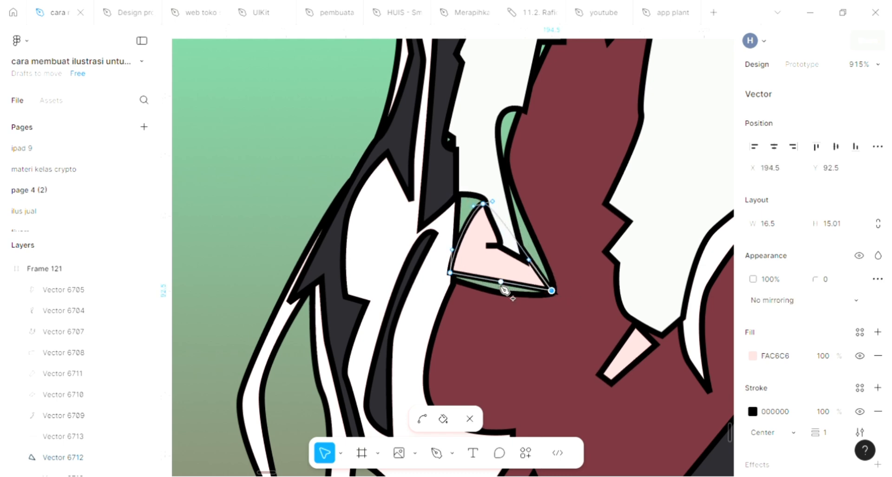
left_click(501, 295)
left_click_drag(501, 281, 499, 291)
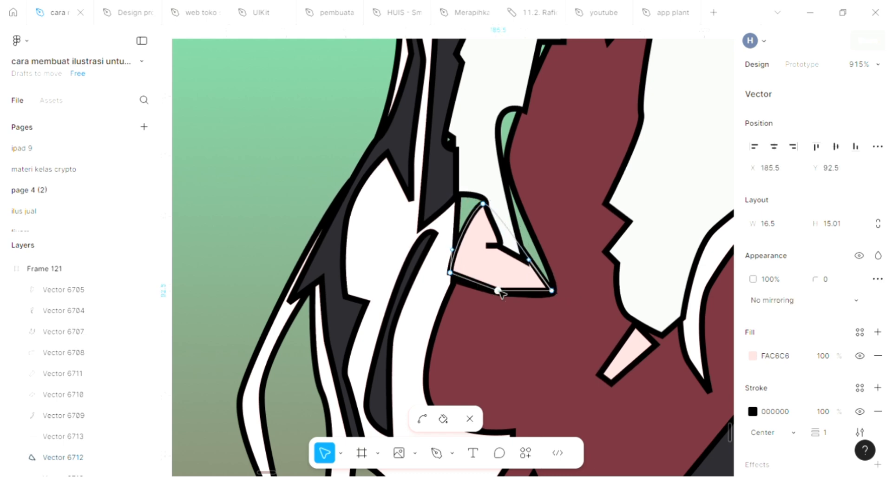
key("Escape")
Adjust the dark red body shape's path points around the hand to close the background gaps beside and below it.
left_click(539, 246)
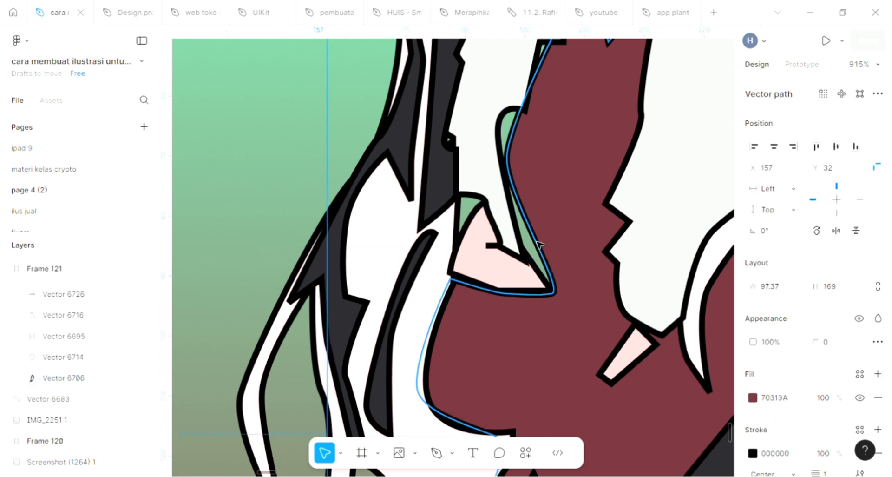
double_click(539, 245)
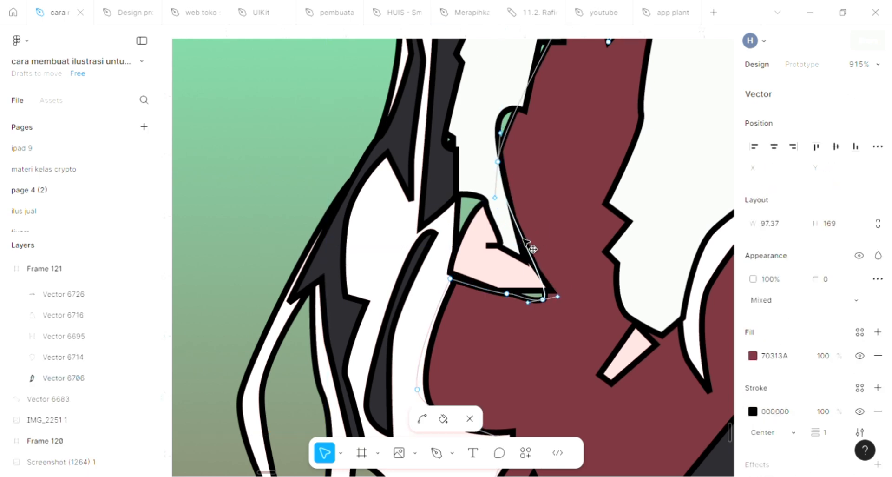
left_click(532, 250)
left_click_drag(541, 304, 543, 299)
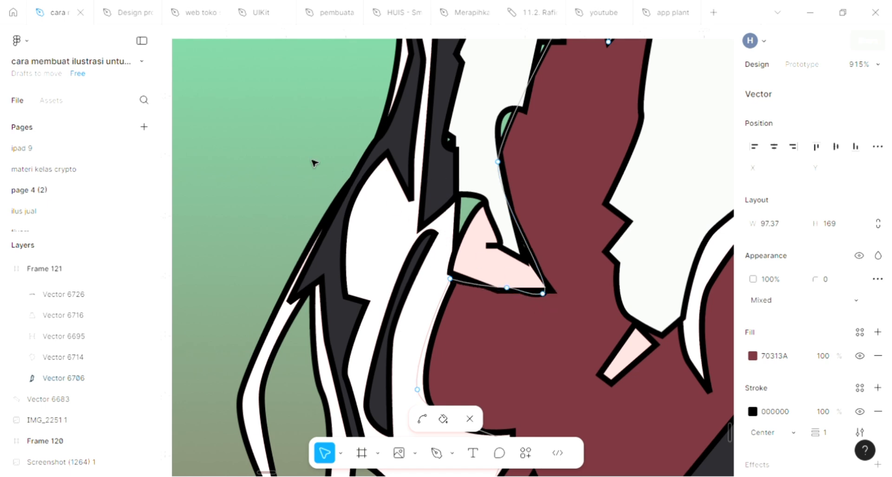
key("Escape")
key("Escape")
Send the pink neck shape one level backward, behind the dark red dress shape.
scroll(312, 163, "down", 5)
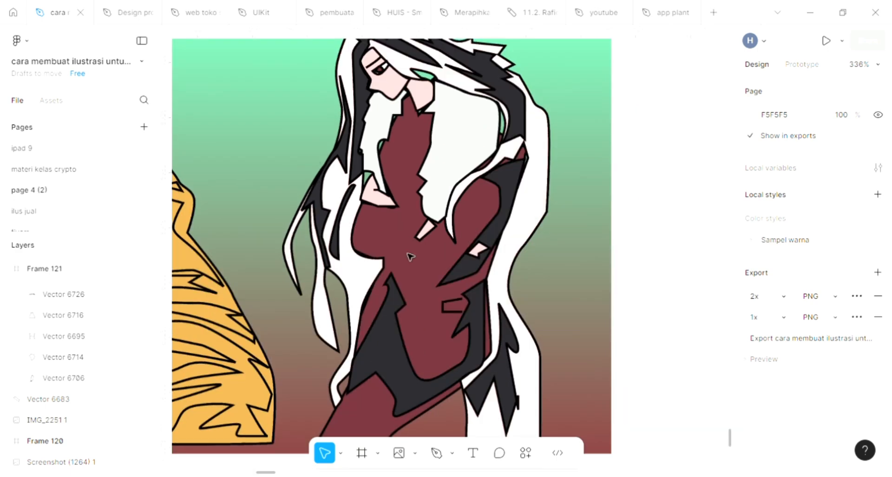
scroll(420, 261, "up", 2)
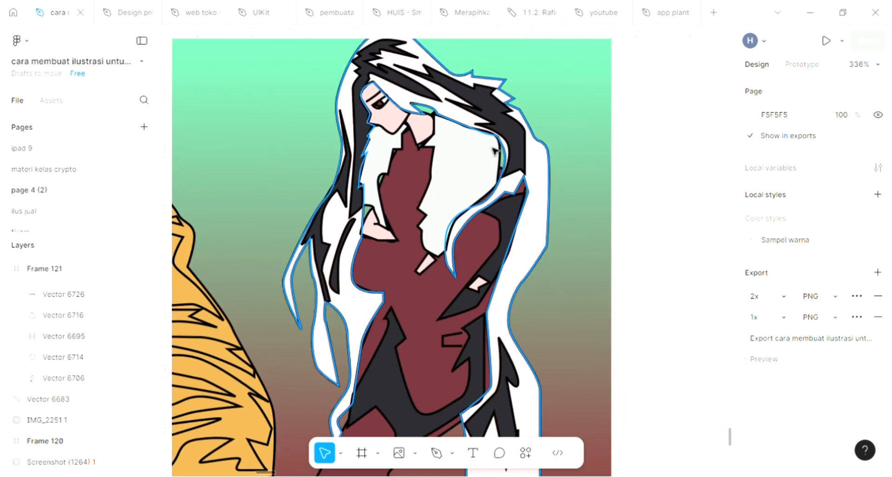
left_click(432, 165)
key("Return")
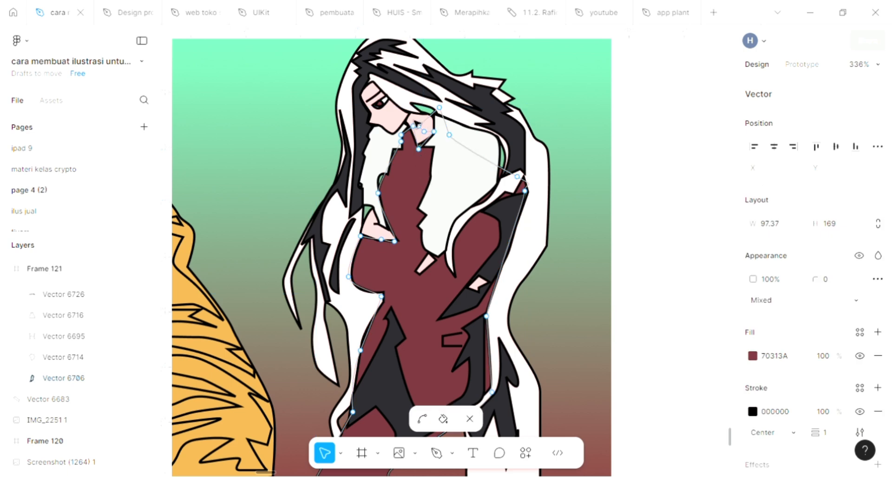
key("Escape")
left_click(420, 122)
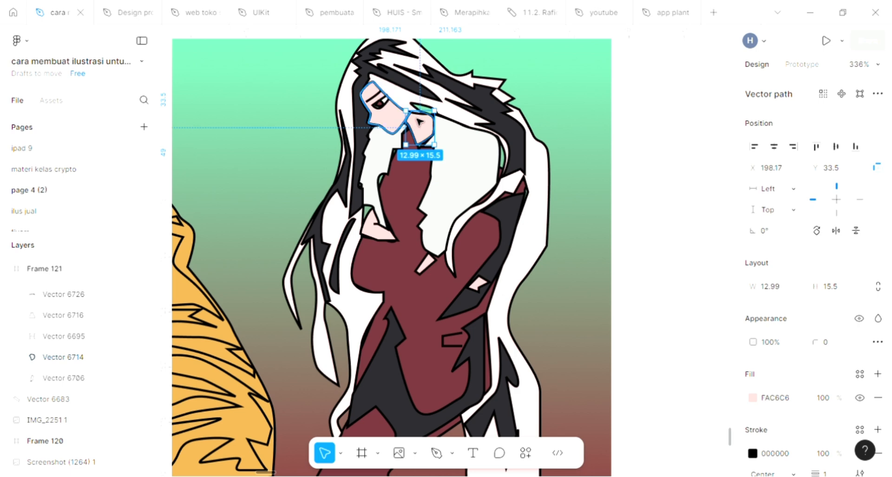
key("ctrl+bracketleft")
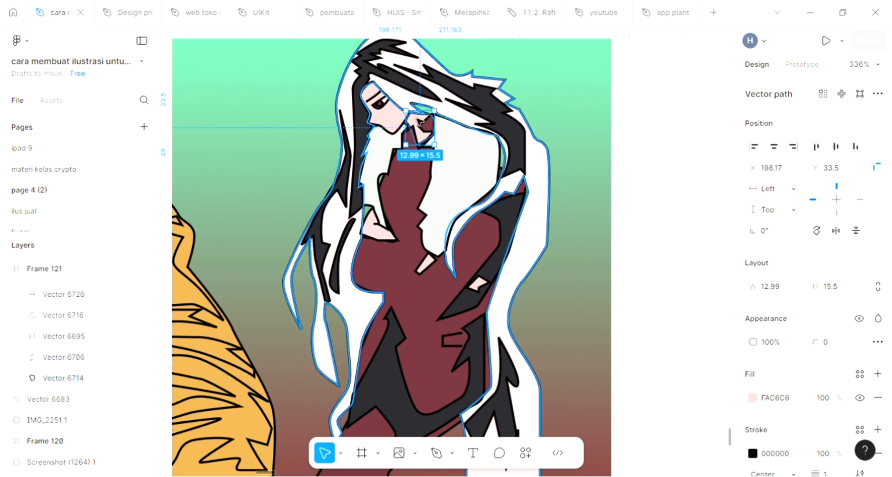
Reshape the dark red dress path, moving its shoulder and collar points outward under the hair and extending its front edge behind the pale hair.
left_click(421, 191)
key("Return")
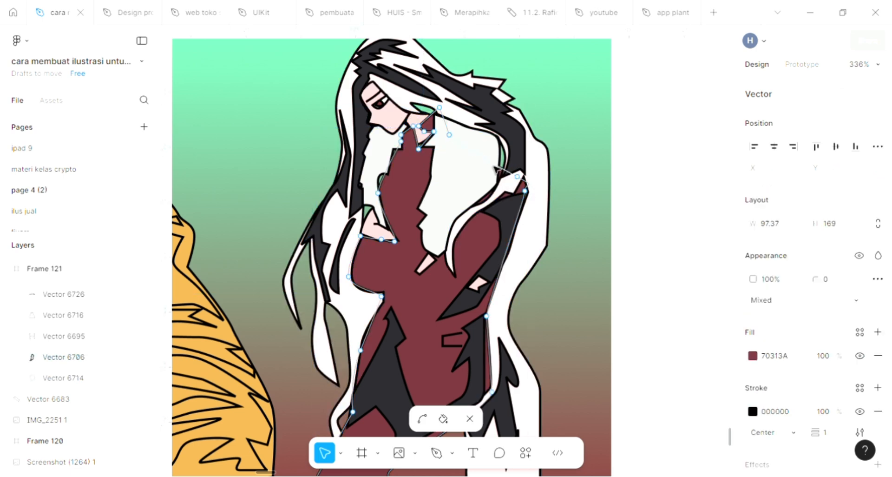
left_click_drag(496, 162, 504, 135)
left_click_drag(438, 111, 415, 104)
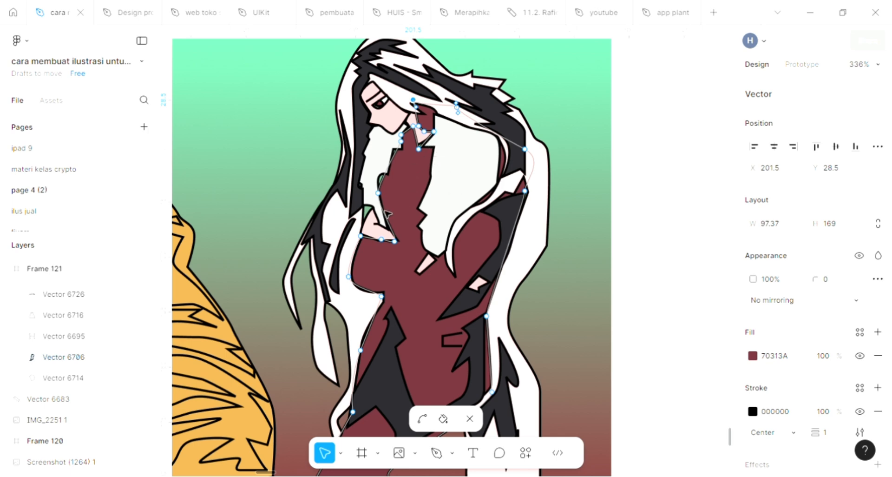
left_click_drag(381, 199, 373, 197)
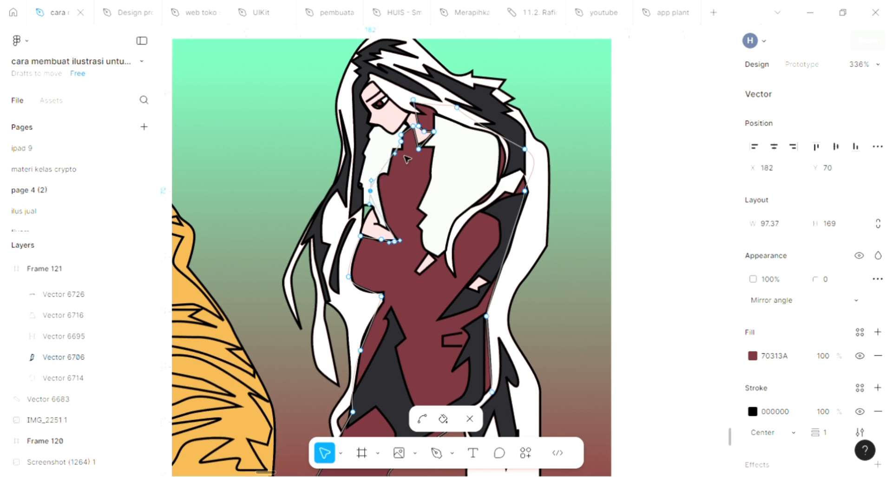
left_click_drag(397, 154, 390, 149)
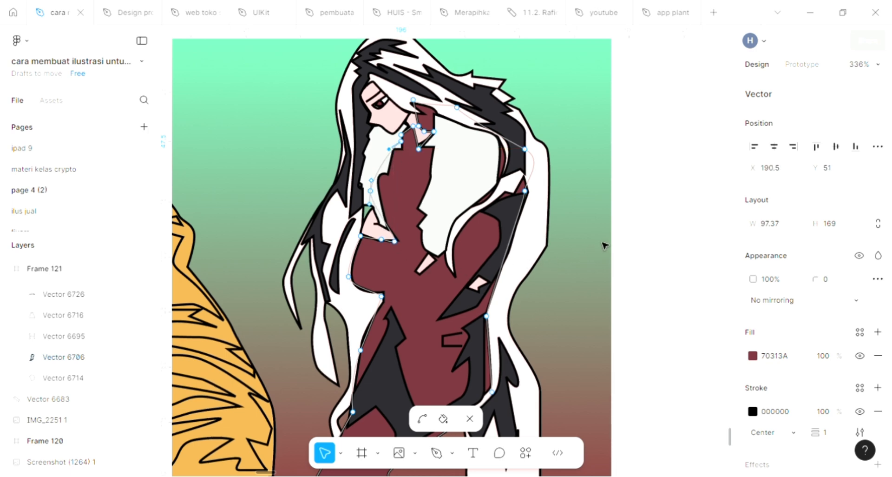
key("Escape")
key("Escape")
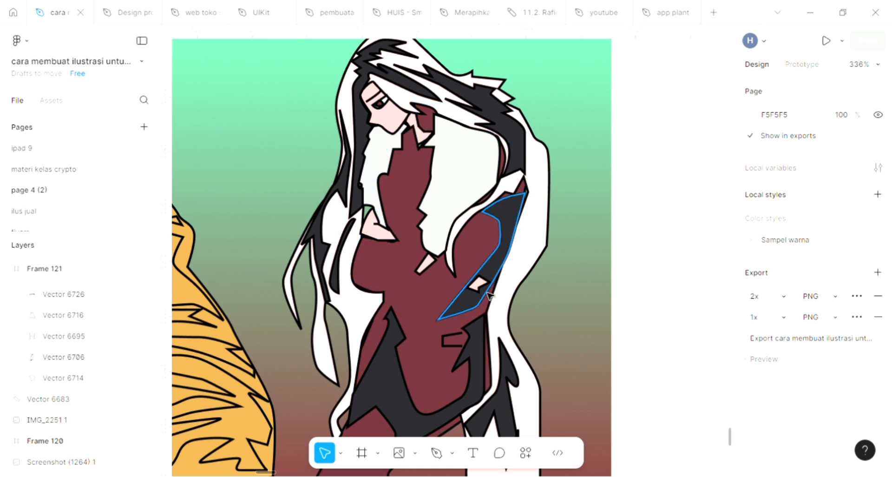
Draw a curved outline with the Pen tool from the dark sleeve fold's lower tip across the waist to the dress's front edge.
scroll(489, 294, "down", 2)
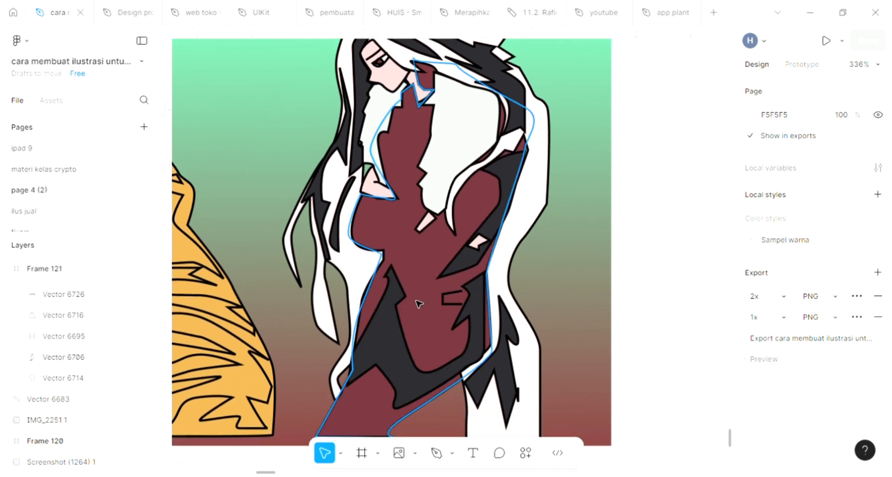
scroll(392, 277, "up", 2)
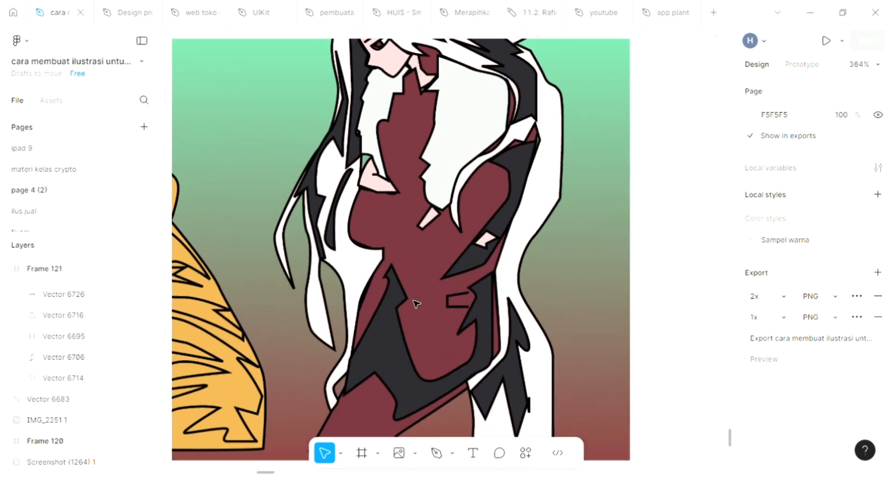
key("p")
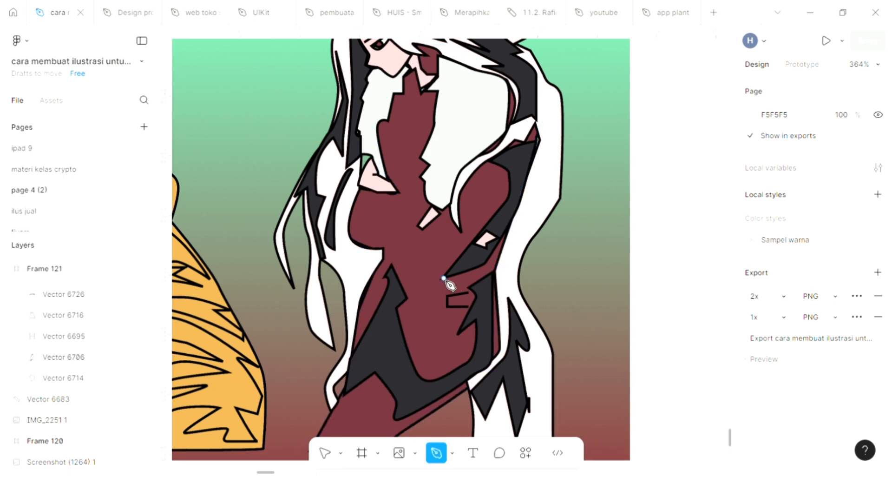
left_click_drag(399, 278, 394, 268)
left_click(381, 245)
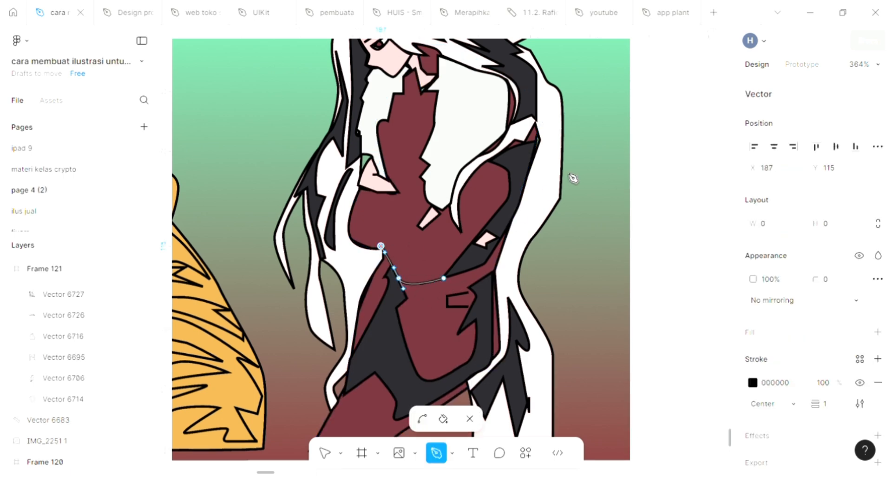
key("Escape")
key("Escape")
key("Escape")
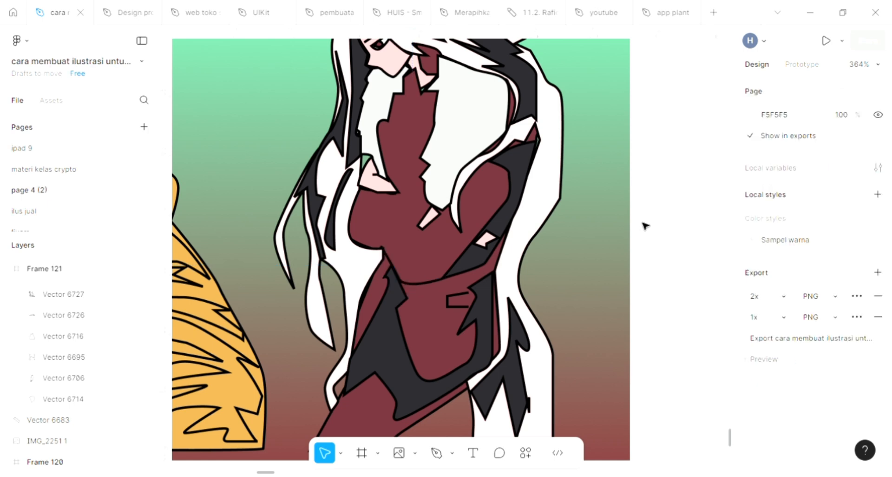
Draw a forearm outline about 26 × 15.5 from the pale front hair's lower tip past the small pink shape to the dress's front edge.
scroll(645, 225, "down", 2)
scroll(596, 257, "left", 1)
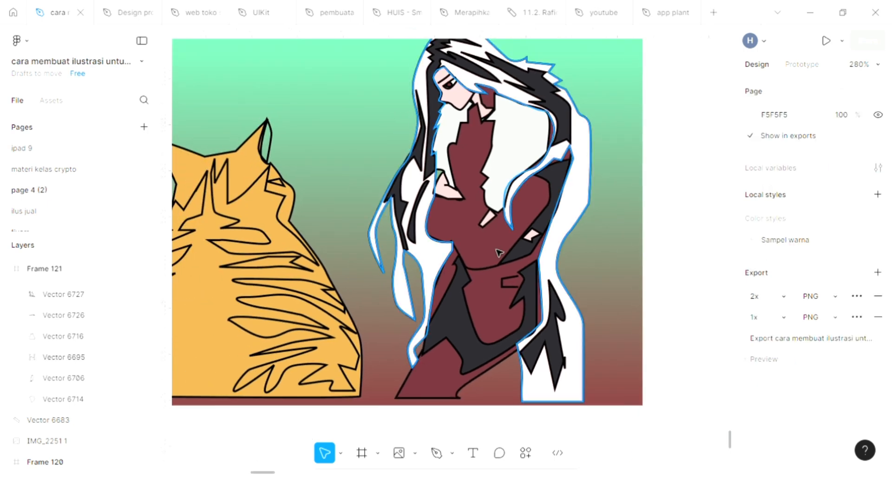
scroll(498, 253, "up", 1)
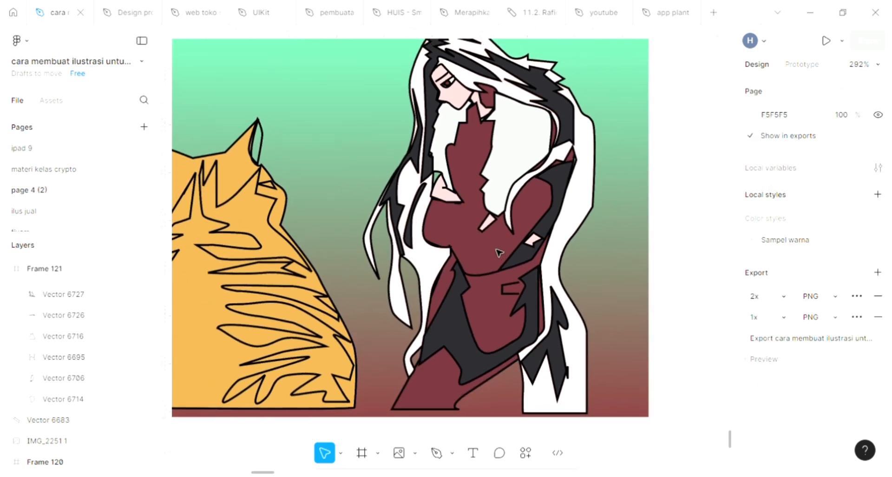
key("p")
left_click(497, 217)
scroll(488, 235, "up", 5)
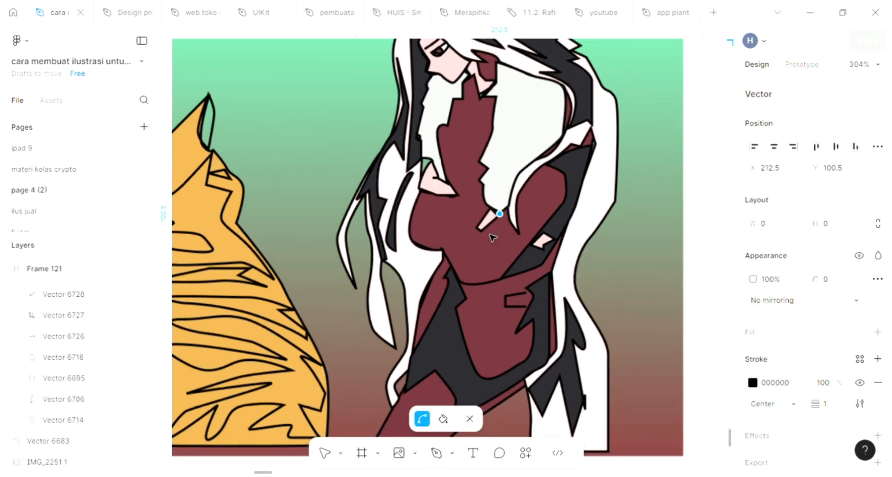
left_click(473, 235)
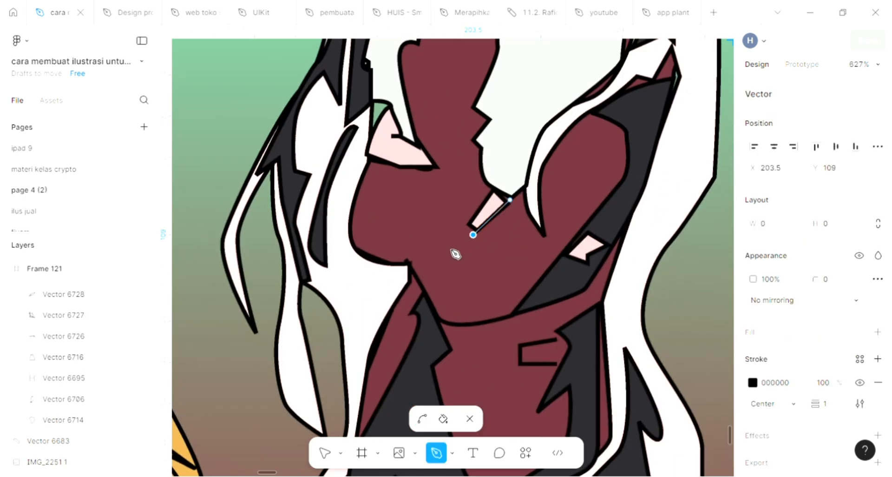
left_click(406, 259)
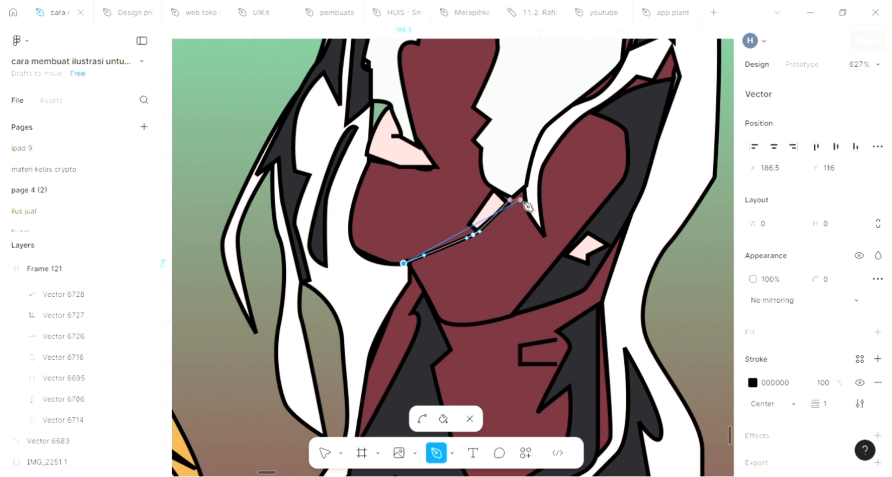
key("Escape")
key("Escape")
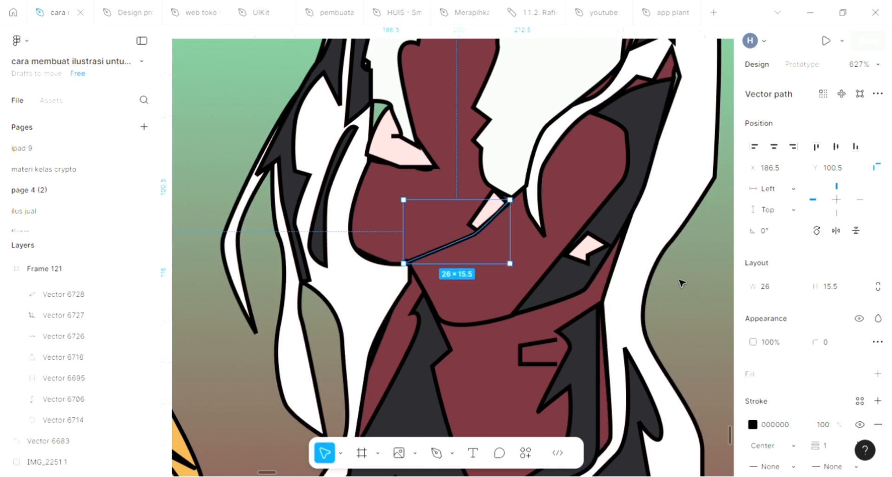
left_click(679, 279)
Add the default D9D9D9 fill to the two large fur patches on either side of the cat's upper back.
scroll(679, 280, "down", 2)
scroll(679, 282, "down", 3)
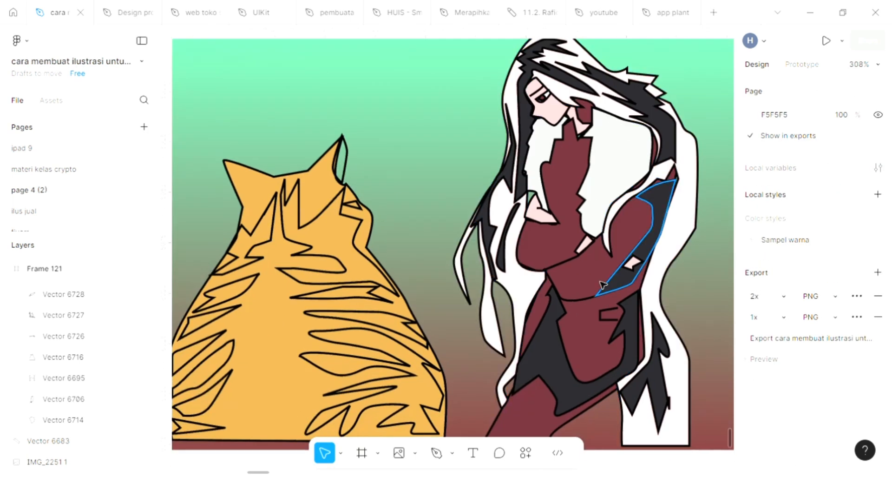
scroll(602, 284, "down", 2)
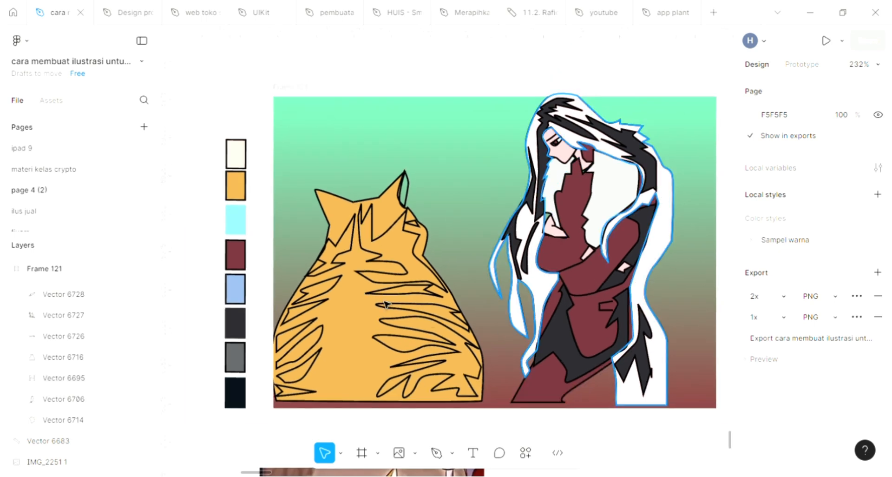
scroll(430, 315, "left", 3)
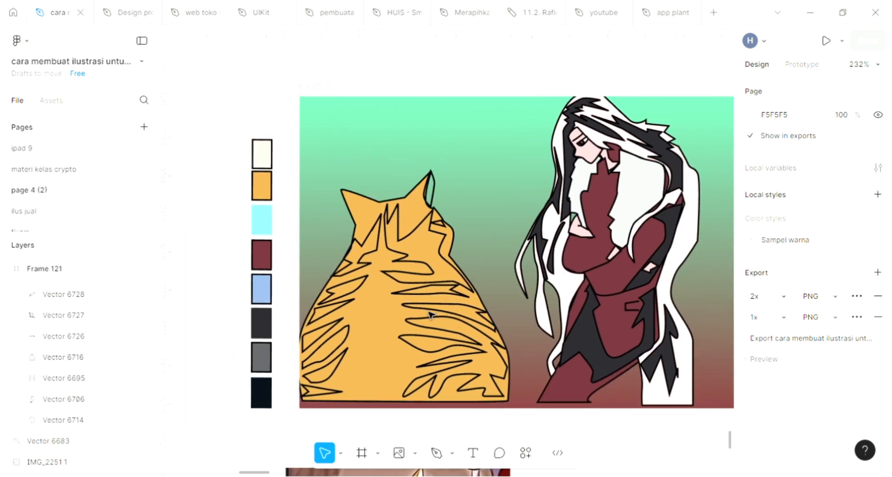
scroll(394, 295, "up", 2)
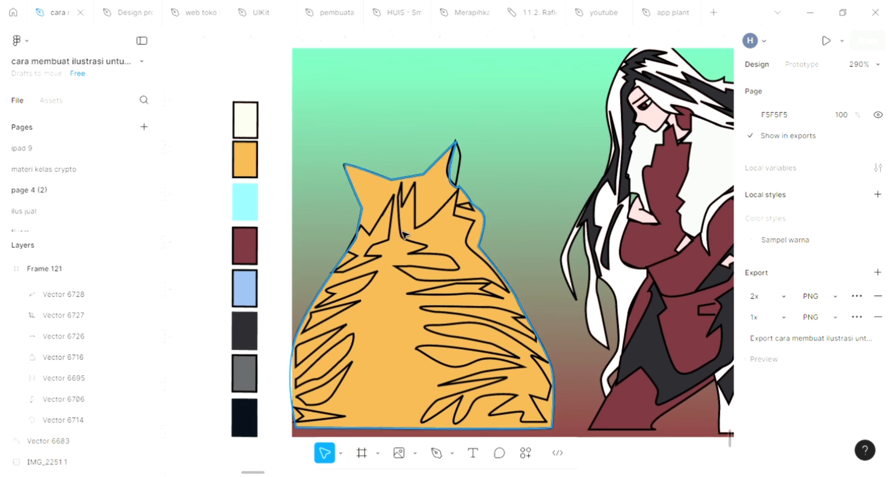
left_click(404, 234)
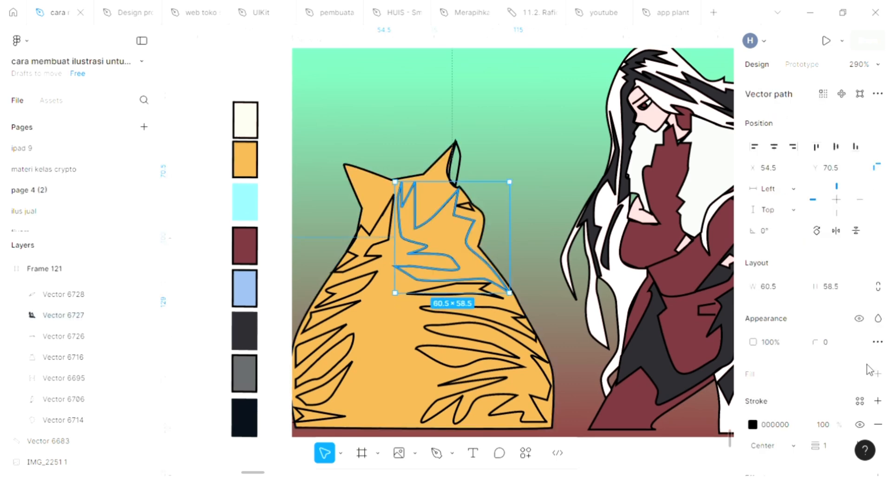
left_click(773, 371)
scroll(587, 375, "left", 2)
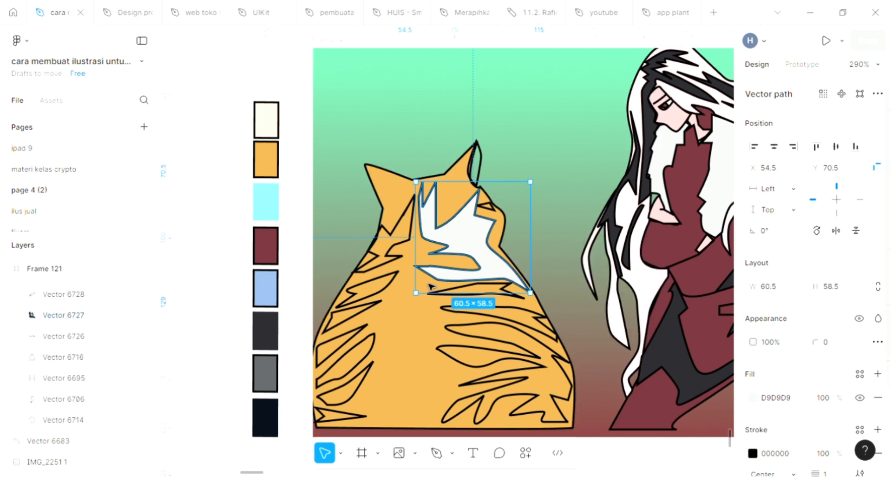
left_click(400, 260)
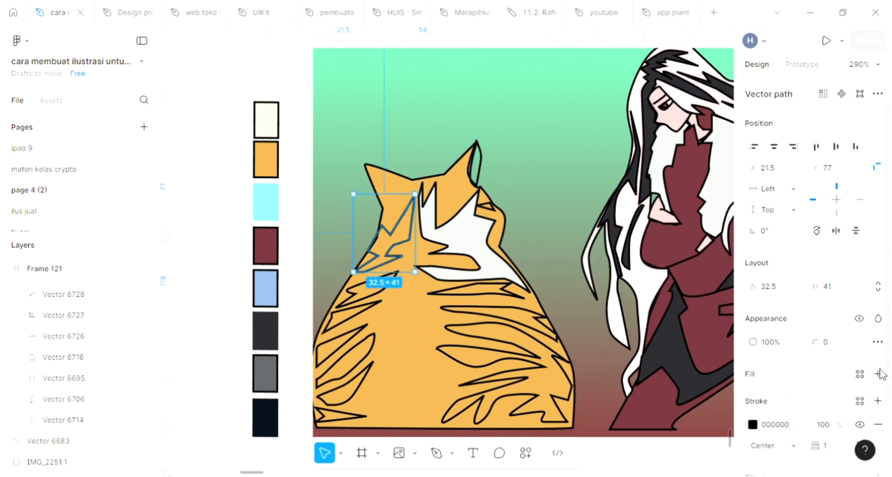
Add the default D9D9D9 fill to the cat's narrow ear shape and the small marking just below that ear.
left_click(480, 163)
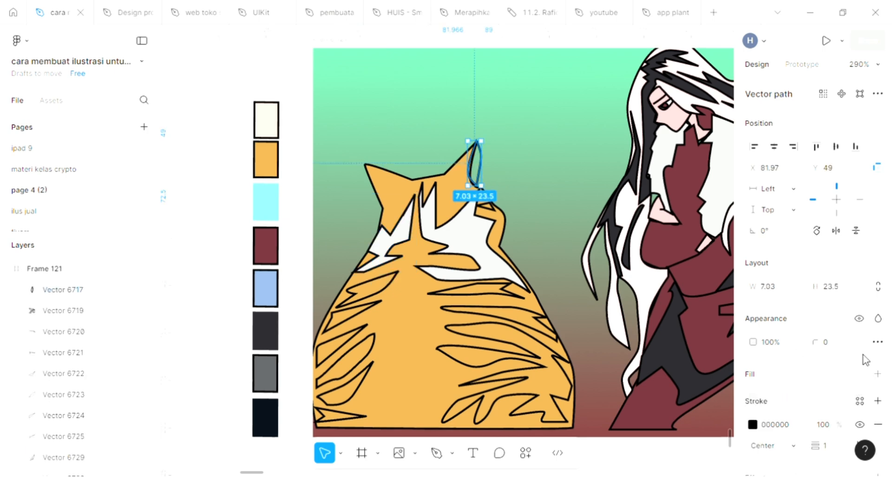
left_click(878, 376)
left_click(490, 208)
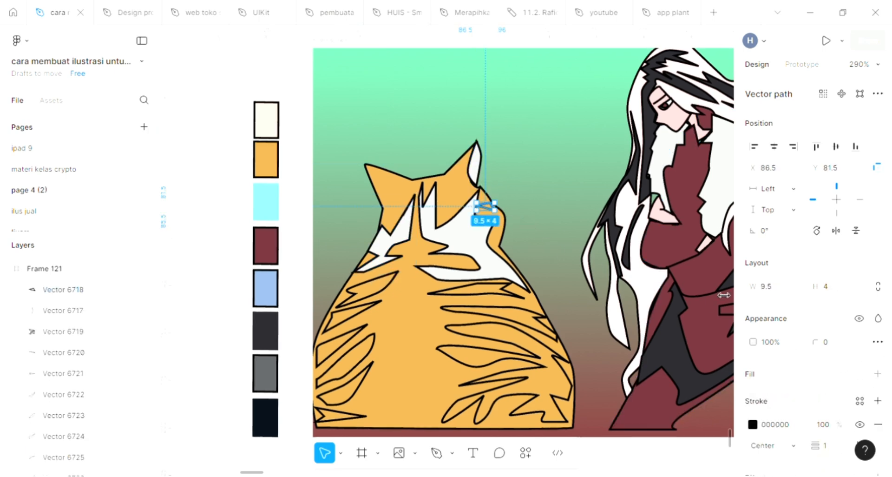
left_click(879, 375)
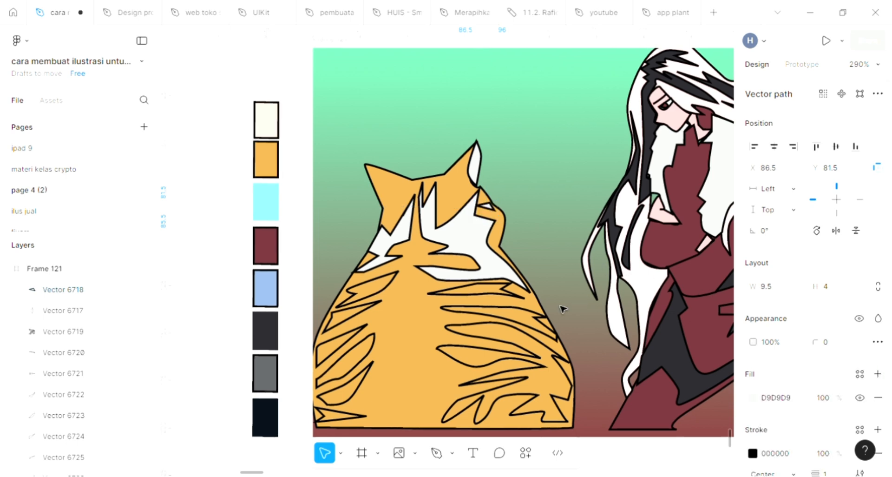
Add the default D9D9D9 fill to the uppermost unfilled stripe on each side of the cat's back.
left_click(373, 300)
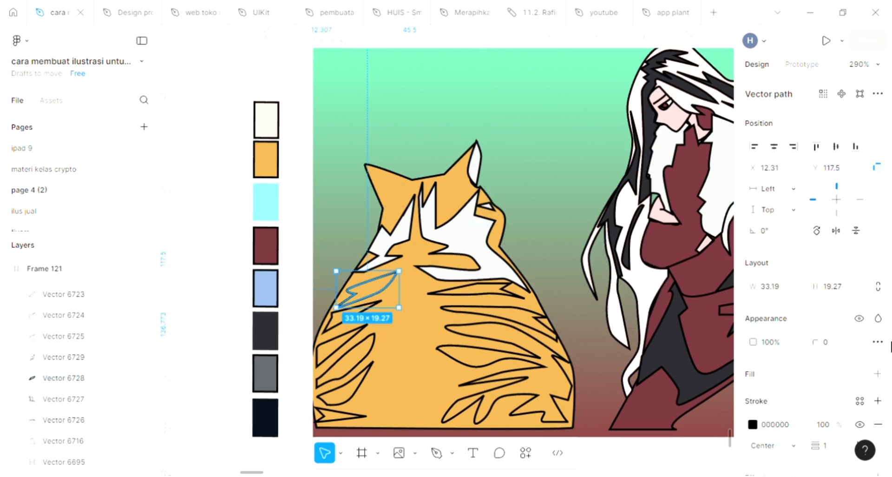
left_click(878, 375)
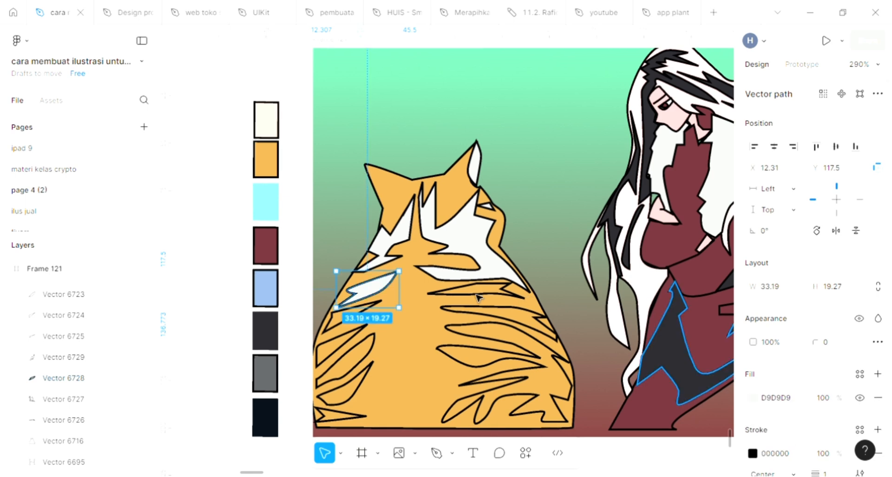
left_click(476, 292)
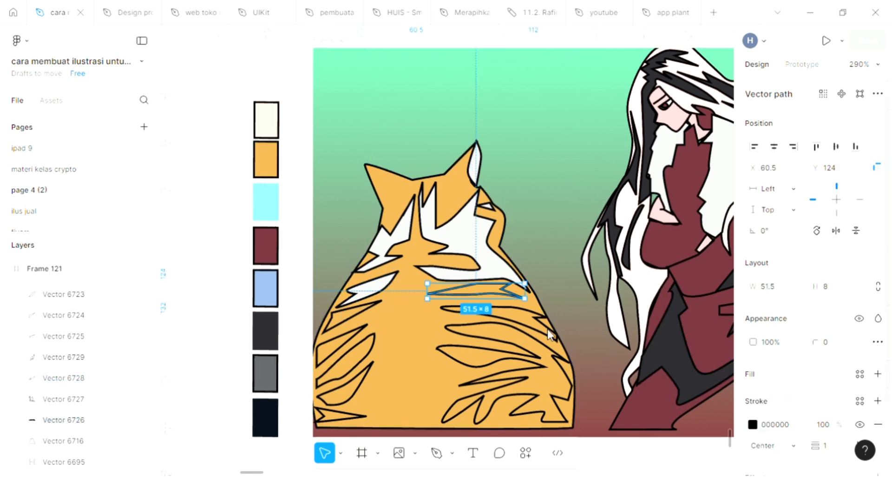
left_click(878, 375)
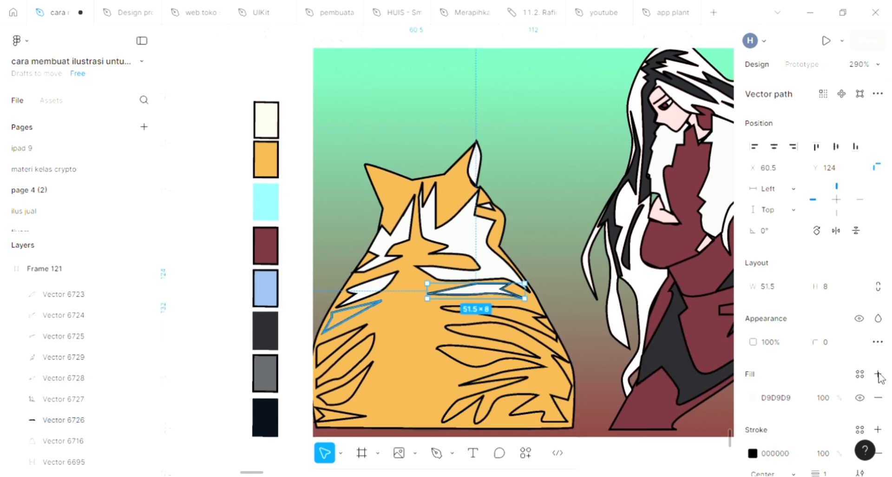
Add the default D9D9D9 fill to the slim unfilled stripe midway down each side of the cat's back.
left_click(362, 305)
left_click(878, 375)
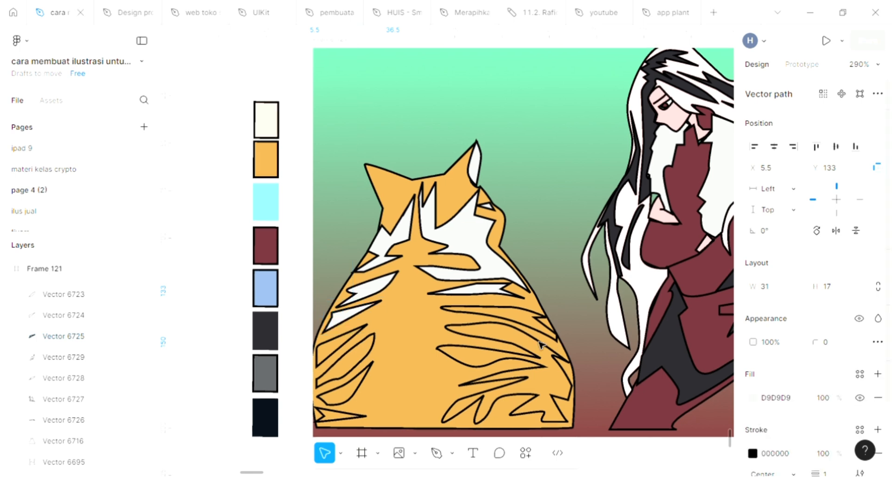
left_click(496, 321)
left_click(878, 375)
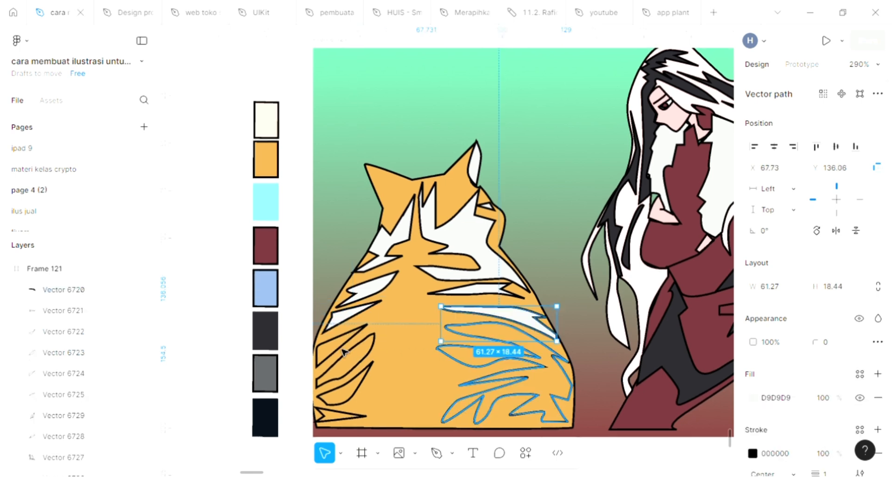
Add the default D9D9D9 fill to the angular stripe on the cat's left flank and the large branching marking on its lower right flank.
left_click(342, 344)
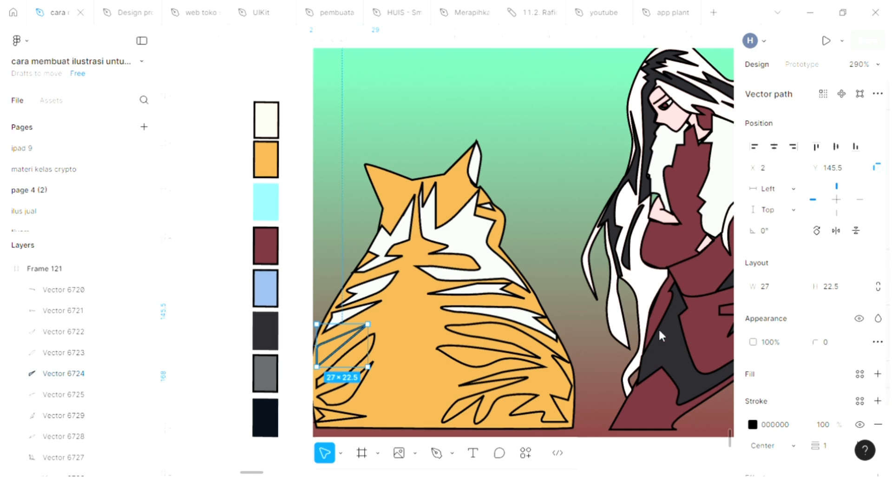
left_click(878, 375)
left_click(534, 351)
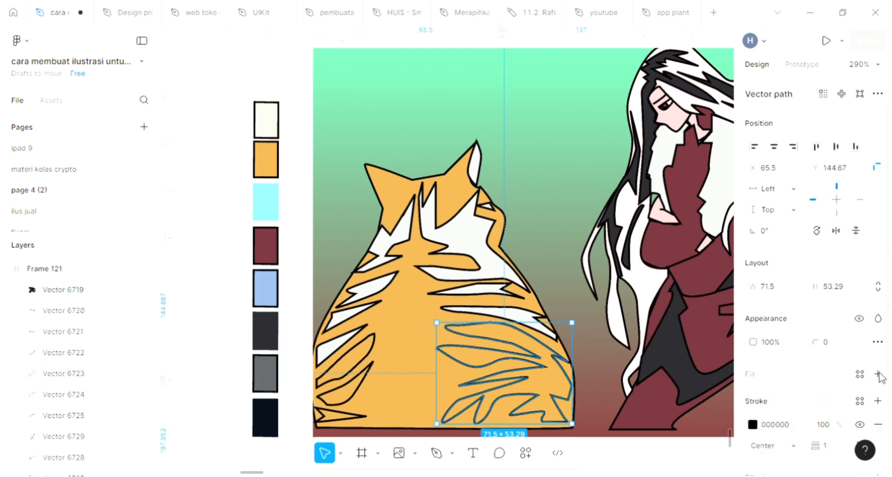
left_click(878, 375)
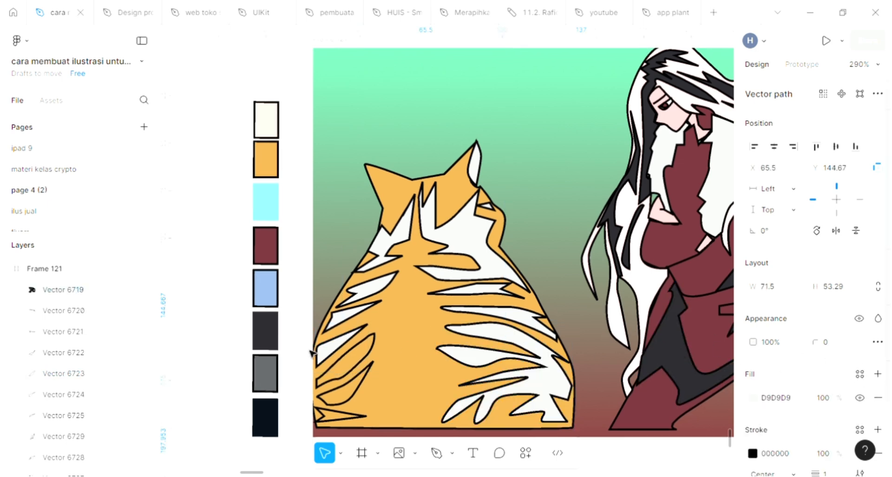
Add the default D9D9D9 fill to the three remaining unfilled markings on the cat's lower left flank.
left_click(354, 375)
left_click(879, 375)
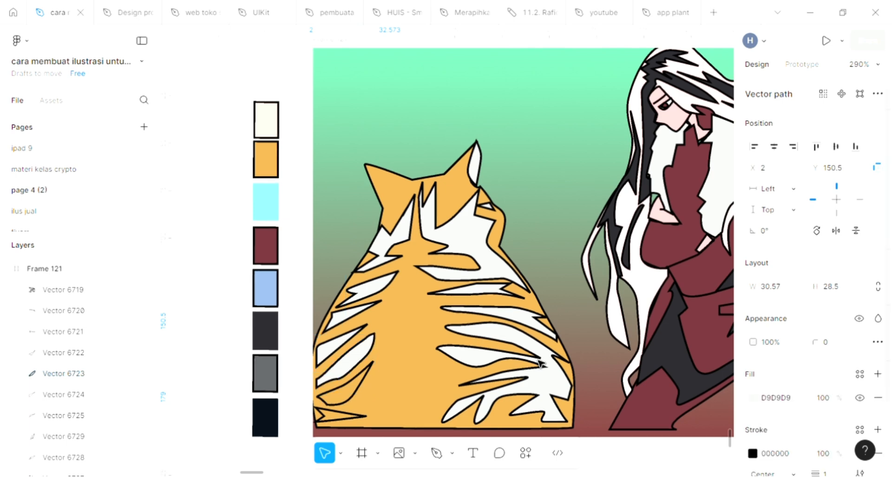
left_click(354, 401)
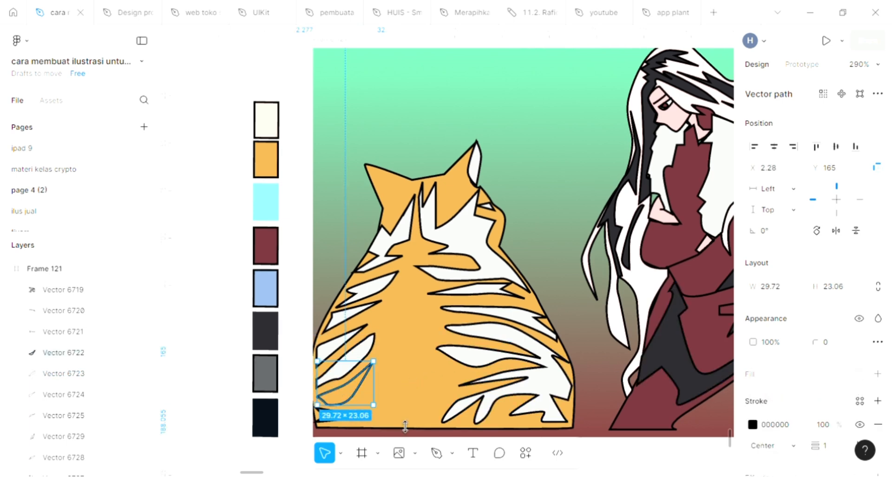
left_click(879, 374)
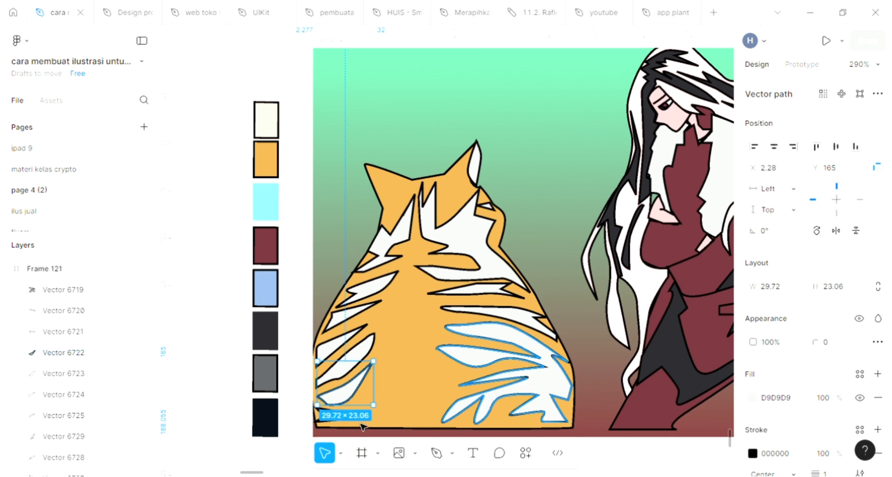
left_click(344, 415)
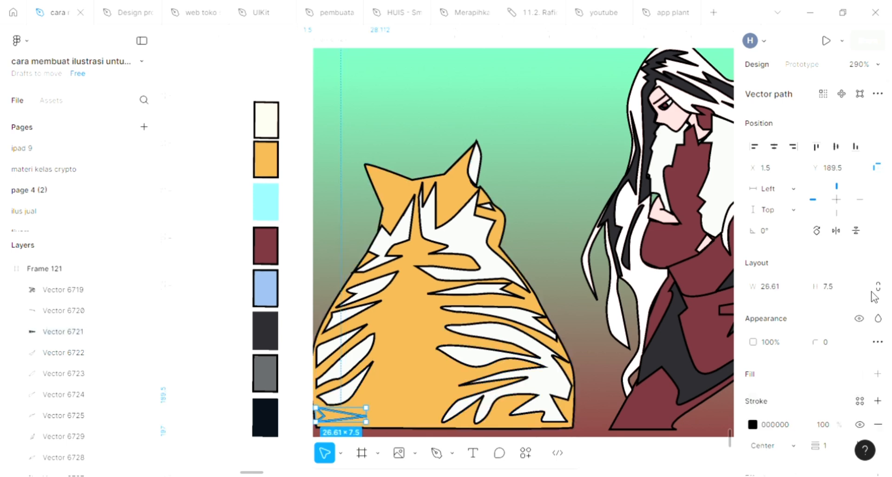
left_click(878, 374)
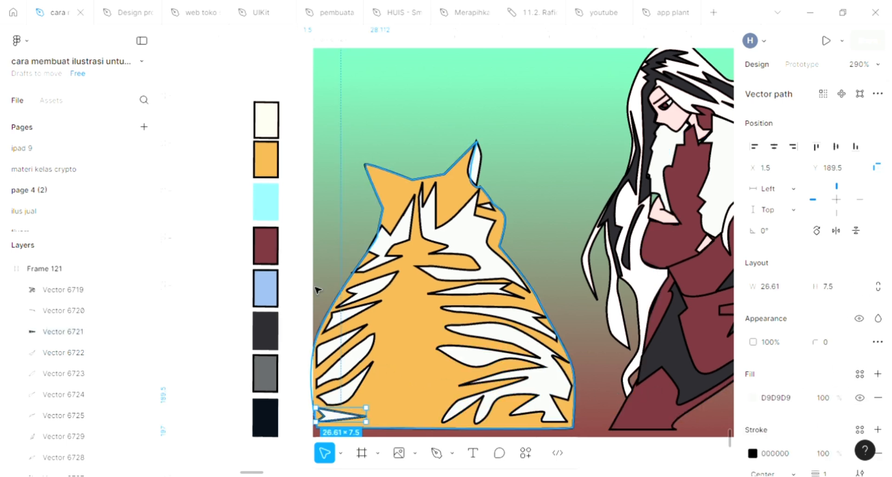
left_click(375, 142)
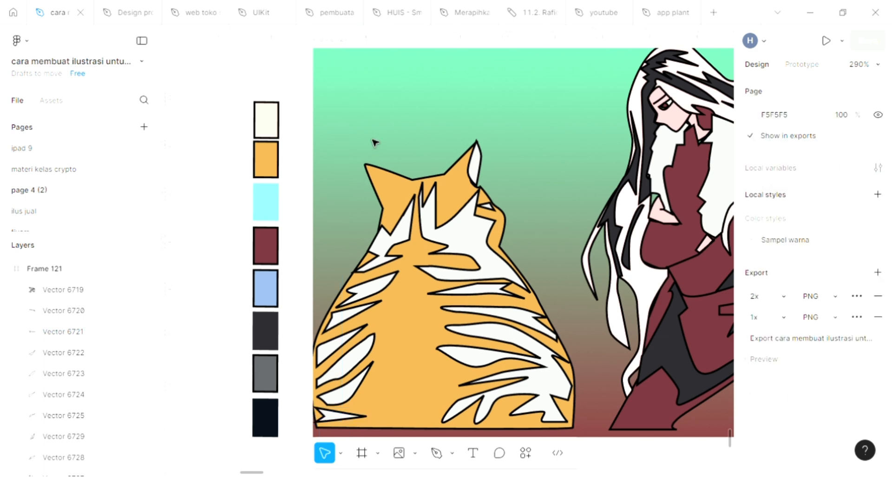
Draw a short mouth line about 1 × 1.5 on the woman's face, rising from the lower jaw outline.
scroll(389, 201, "up", 1)
scroll(390, 204, "right", 4)
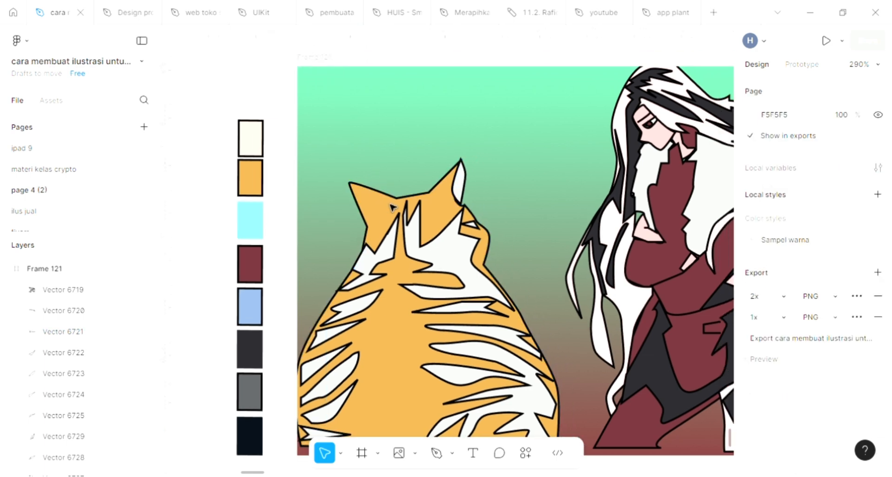
scroll(392, 207, "right", 3)
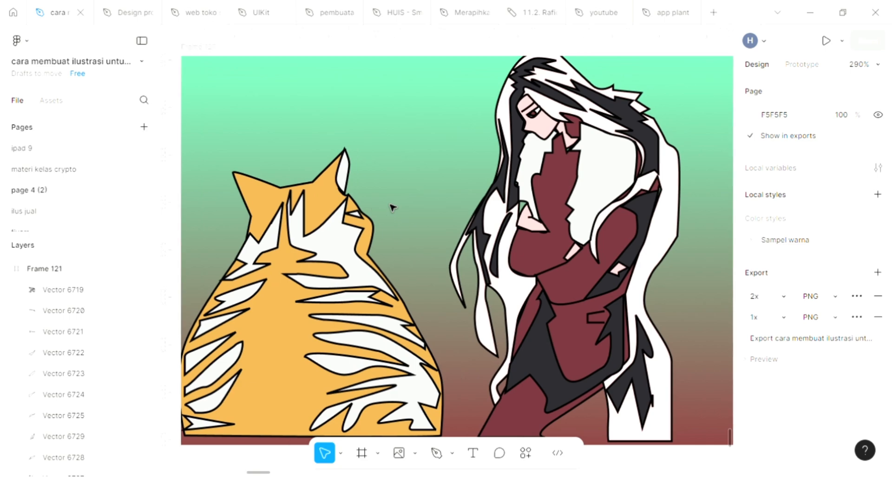
scroll(392, 207, "up", 1)
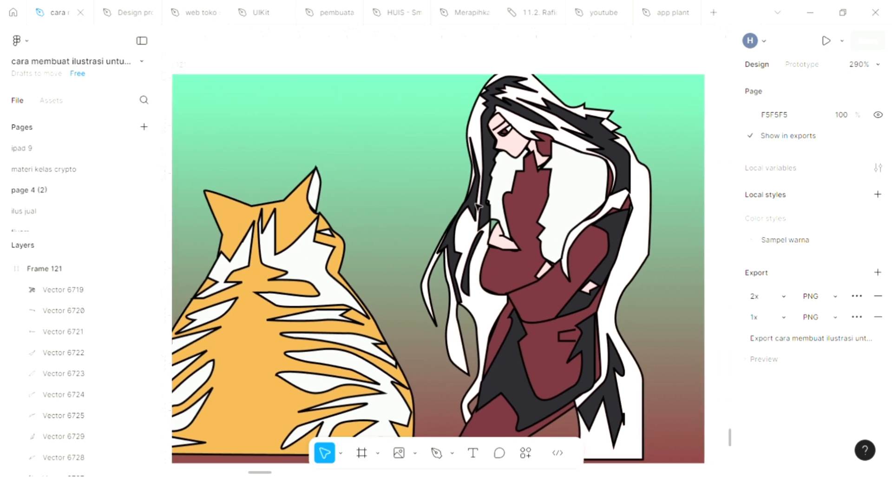
scroll(513, 145, "up", 5)
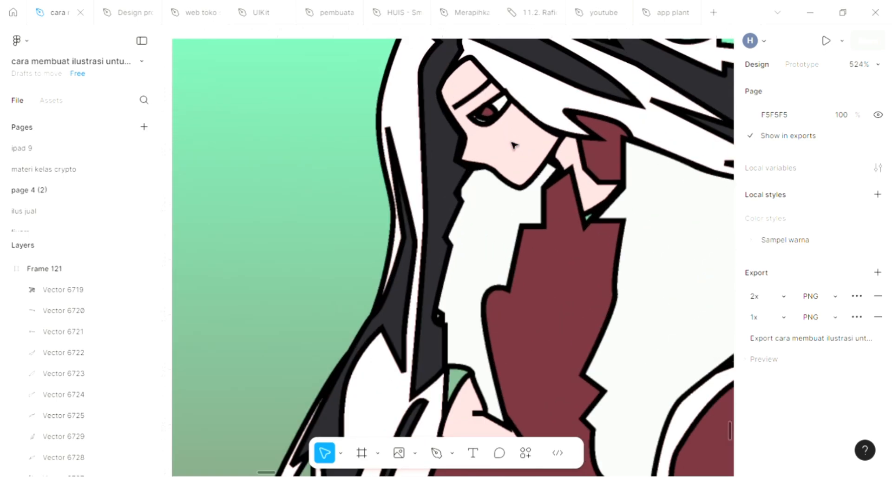
scroll(513, 145, "up", 5)
key("p")
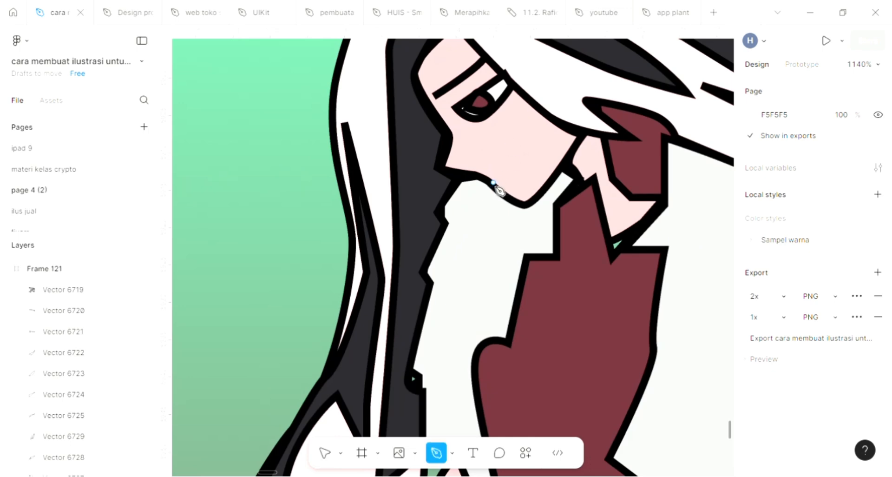
left_click(493, 186)
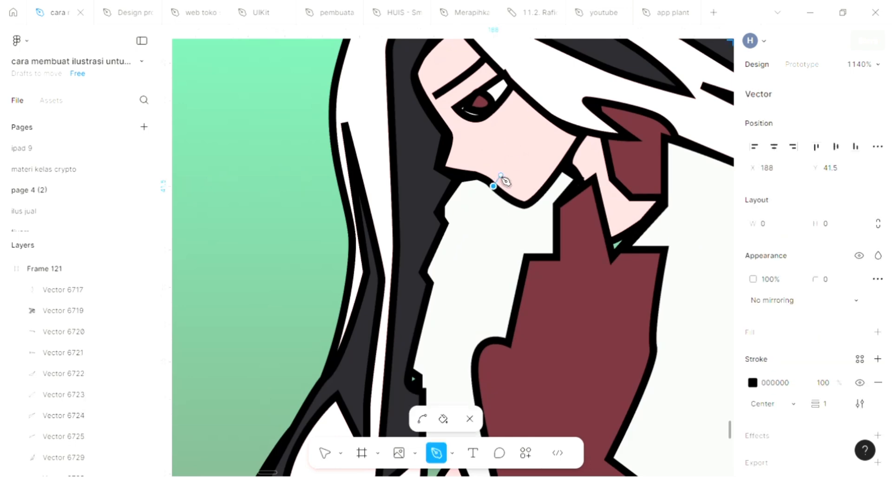
left_click(500, 175)
key("Escape")
scroll(308, 219, "down", 3)
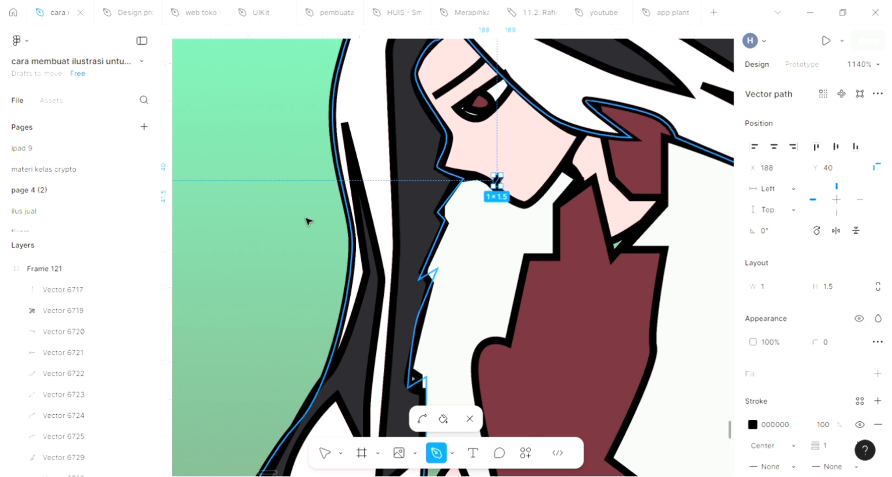
key("Escape")
key("Escape")
Draw a curved strand line about 18 × 44.5 in the woman's white back hair, from beside the hip up to the hair's outer bend.
scroll(308, 219, "down", 3)
scroll(309, 222, "down", 3)
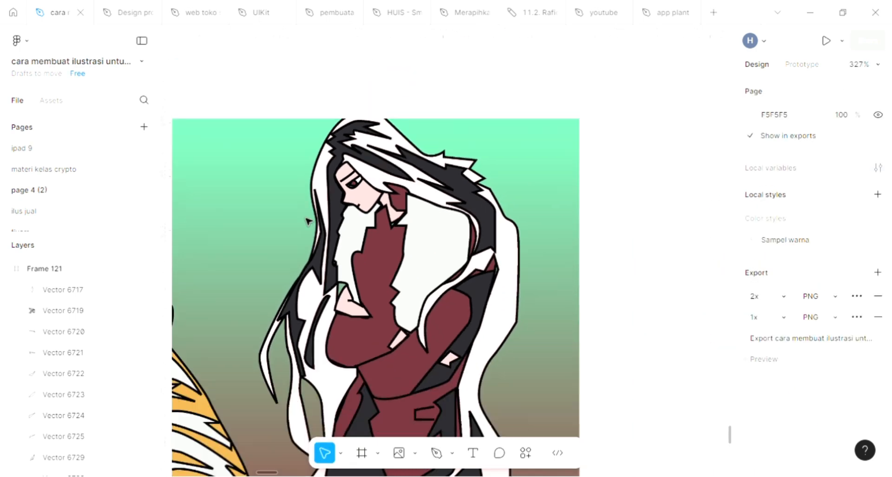
scroll(308, 221, "left", 1)
scroll(309, 221, "down", 3)
scroll(308, 221, "left", 1)
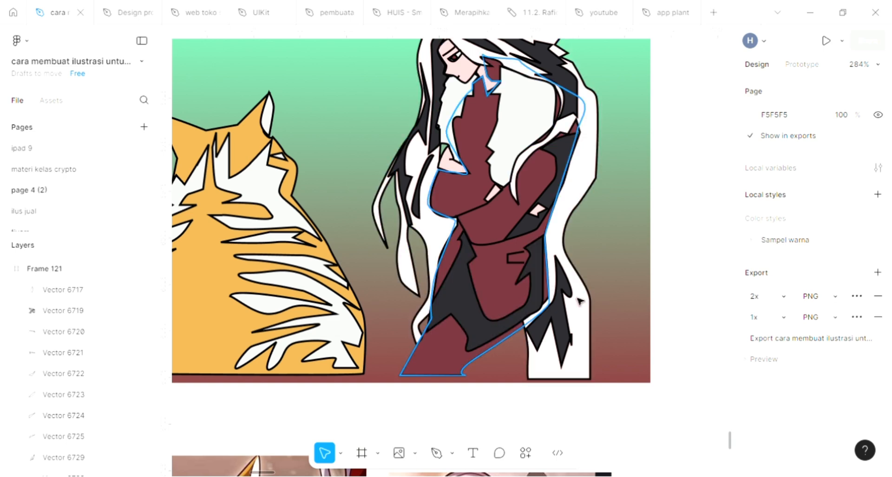
scroll(578, 296, "up", 3)
scroll(577, 295, "up", 3)
key("p")
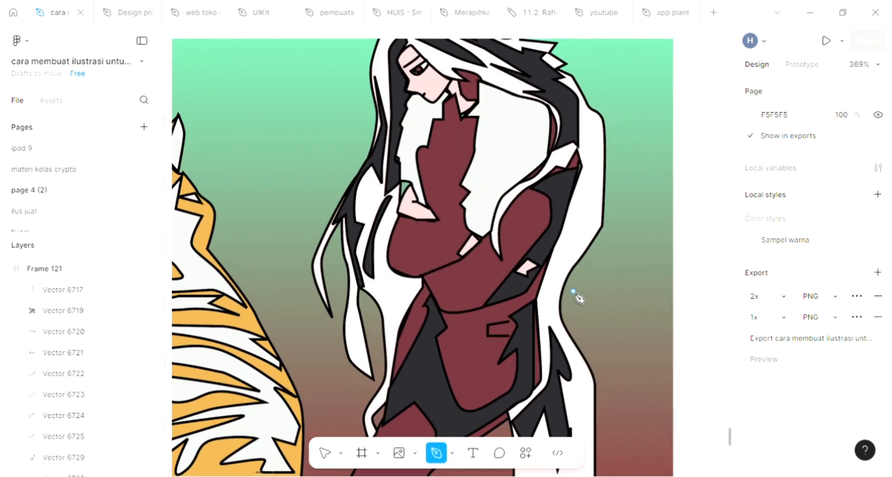
scroll(565, 267, "down", 2)
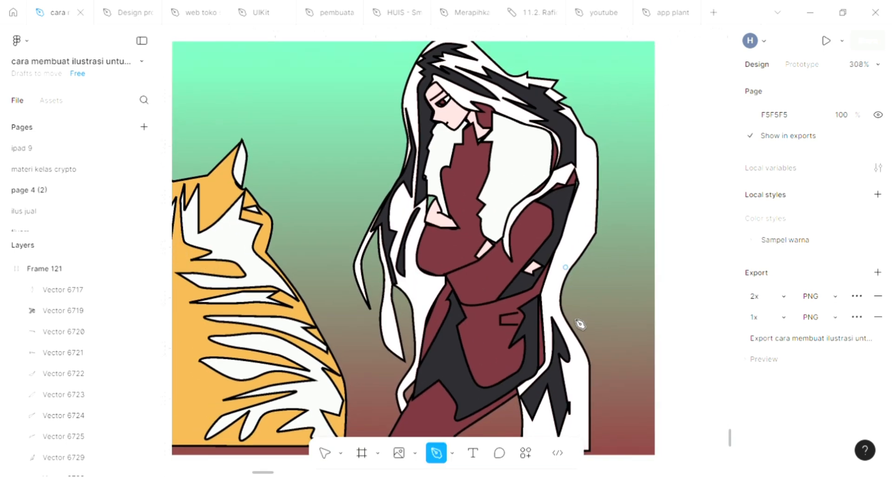
left_click(558, 313)
left_click_drag(555, 279, 565, 253)
left_click(573, 241)
left_click(579, 233)
left_click(589, 224)
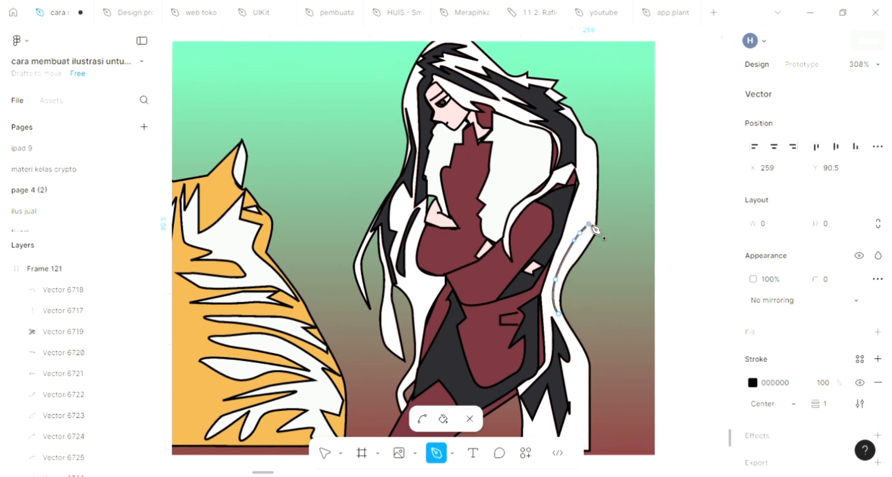
key("Escape")
Draw a second strand line in the white back hair, curving from beside the first line's upper end up to shoulder height.
key("p")
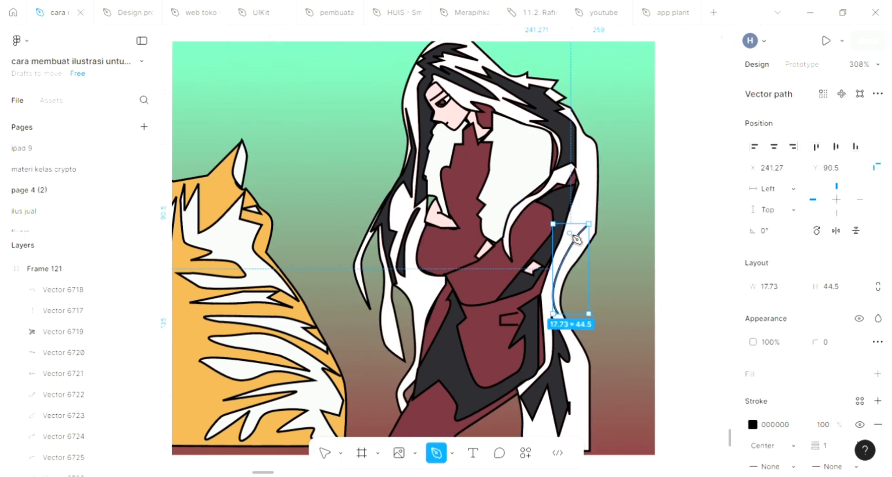
left_click(569, 232)
left_click_drag(584, 200, 584, 181)
key("Escape")
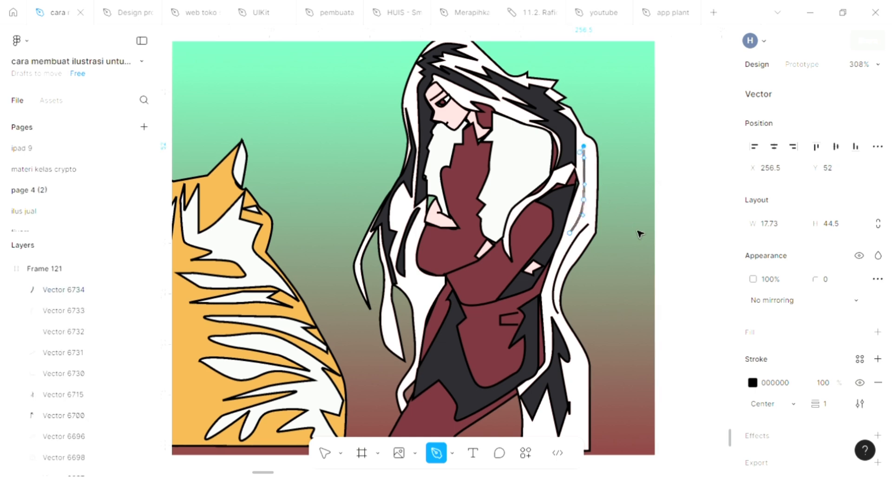
key("Escape")
Draw a wavy strand line about 7 × 38.5 in the white front hair hanging beside the folded arms and dress.
scroll(569, 344, "down", 3)
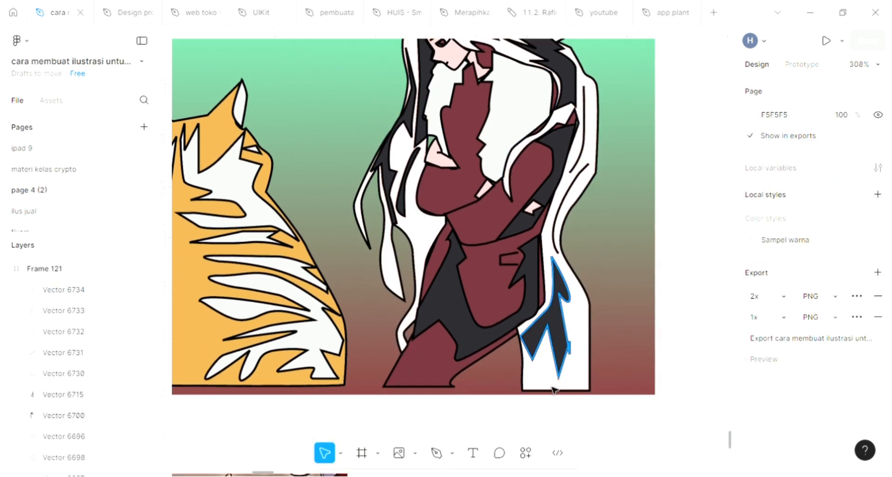
key("p")
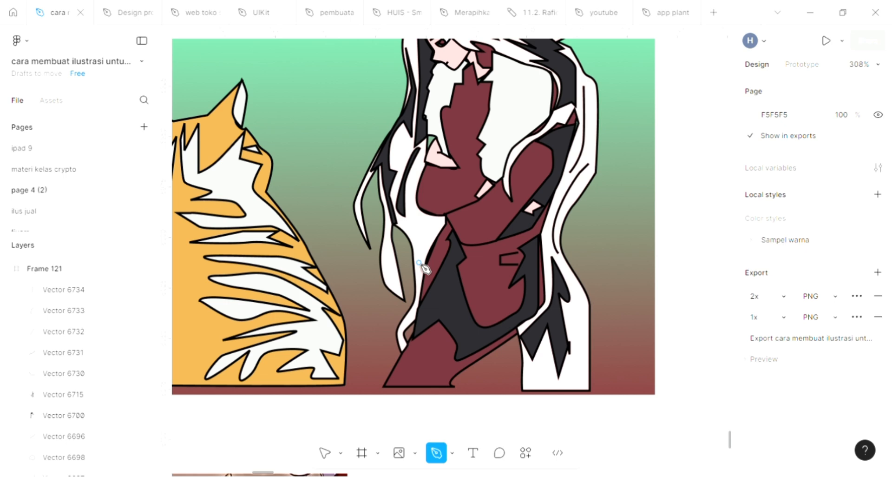
left_click(419, 262)
mouse_move(418, 239)
left_mouse_down()
mouse_move(426, 228)
mouse_move(414, 213)
left_mouse_up()
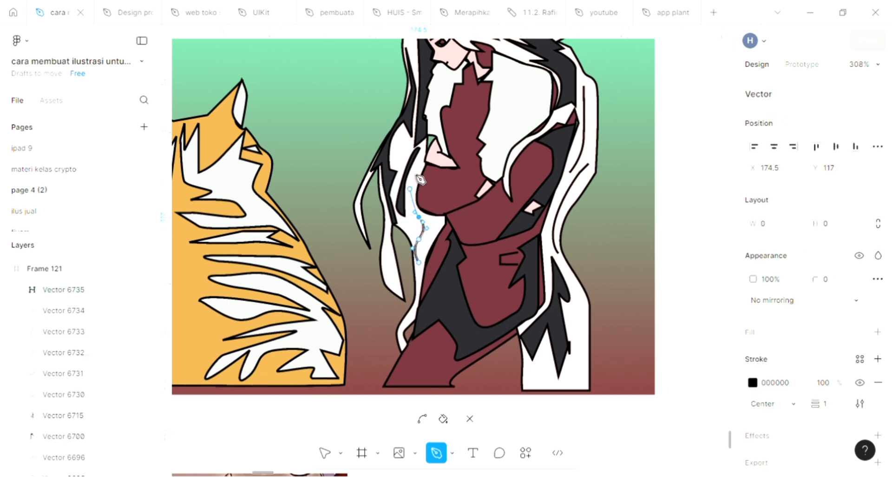
left_click(410, 185)
key("Escape")
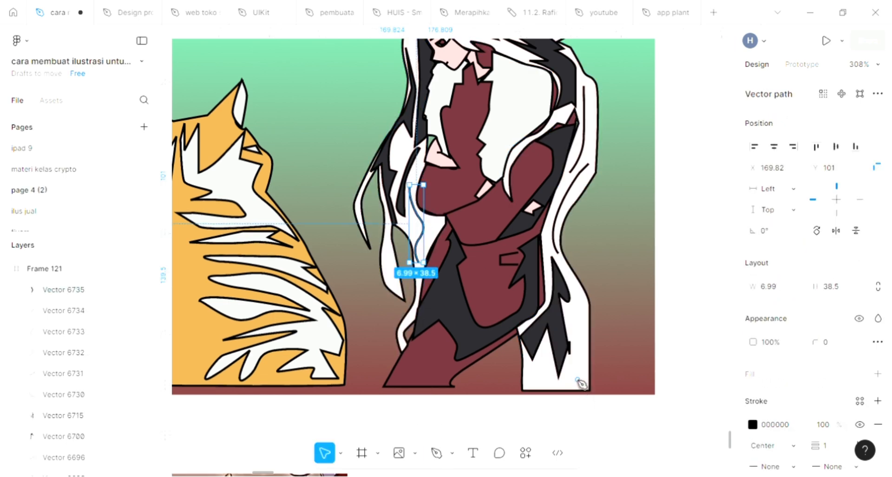
Draw a straight vertical strand line 41 long in the lower white back hair beside the dark jagged lock.
key("p")
left_click(575, 374)
left_click(575, 314)
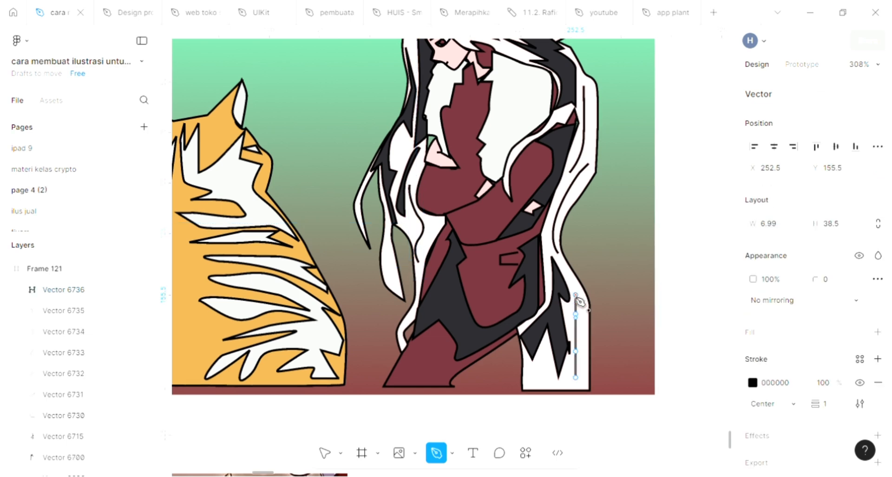
key("Escape")
key("Escape")
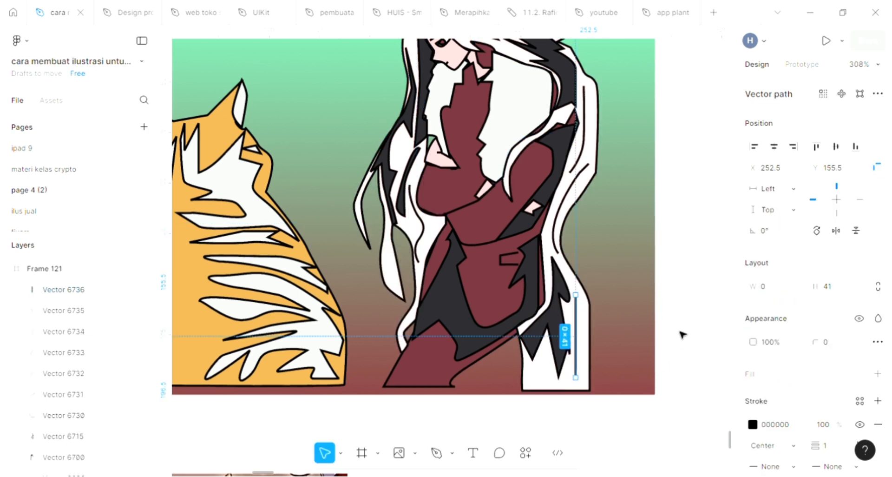
left_click(678, 335)
Recolour both pieces of the fur collar with the pure white sampled from the woman's back hair.
scroll(657, 349, "up", 4)
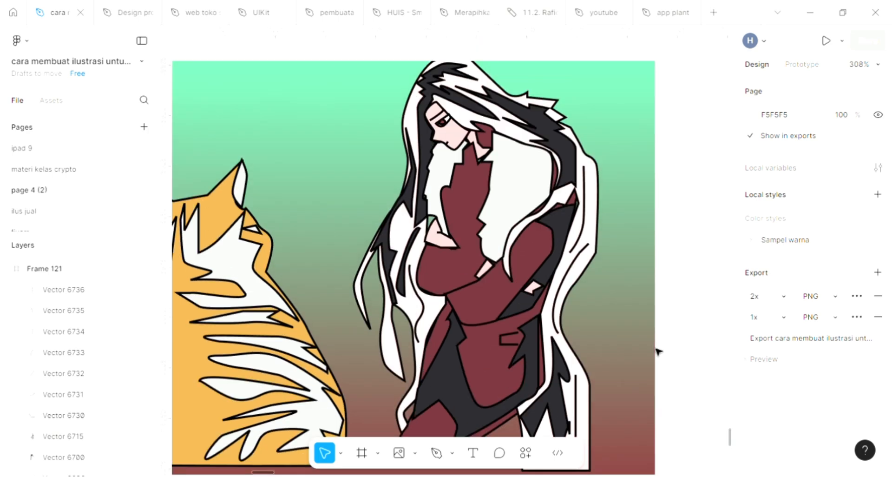
scroll(643, 332, "up", 2)
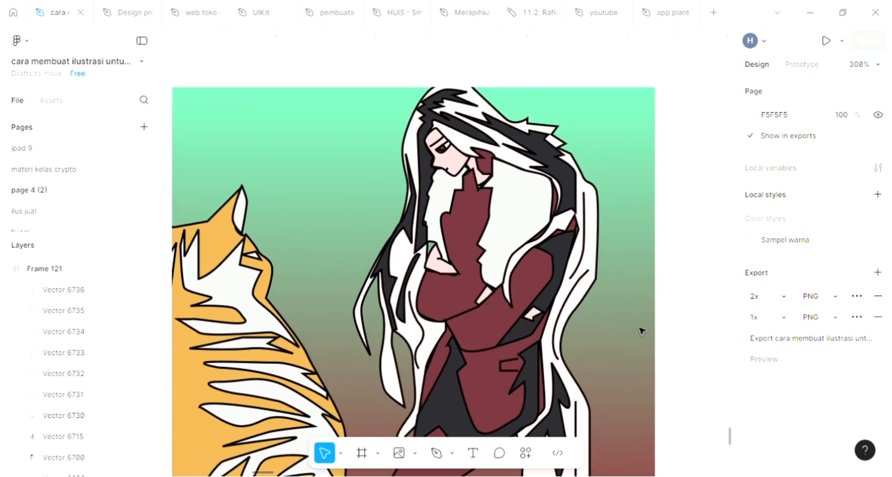
left_click(528, 222)
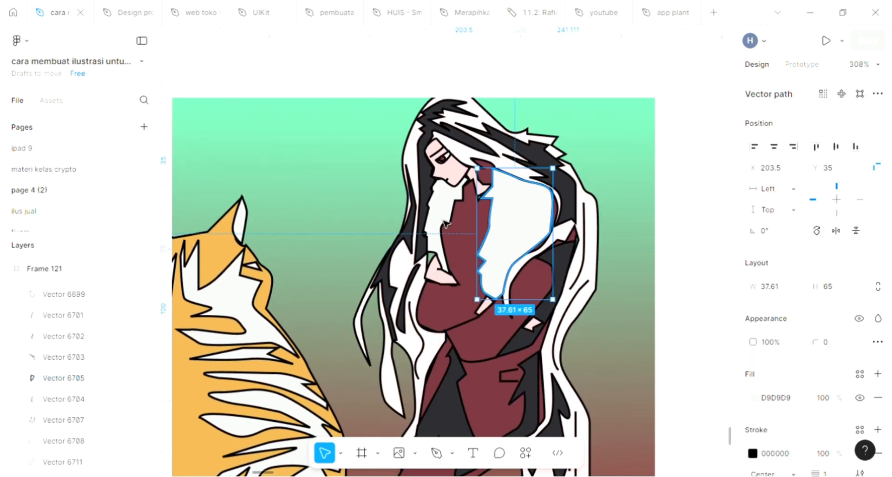
left_click(445, 224, "shift")
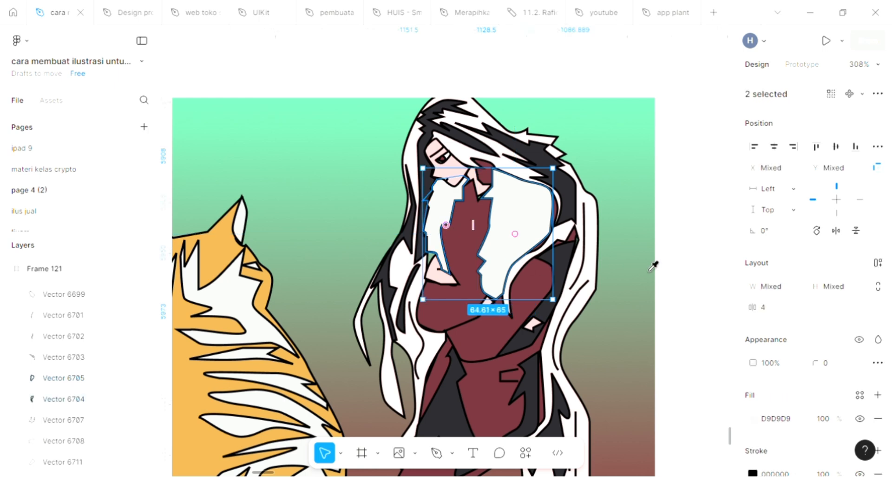
left_click(586, 234)
left_click(673, 249)
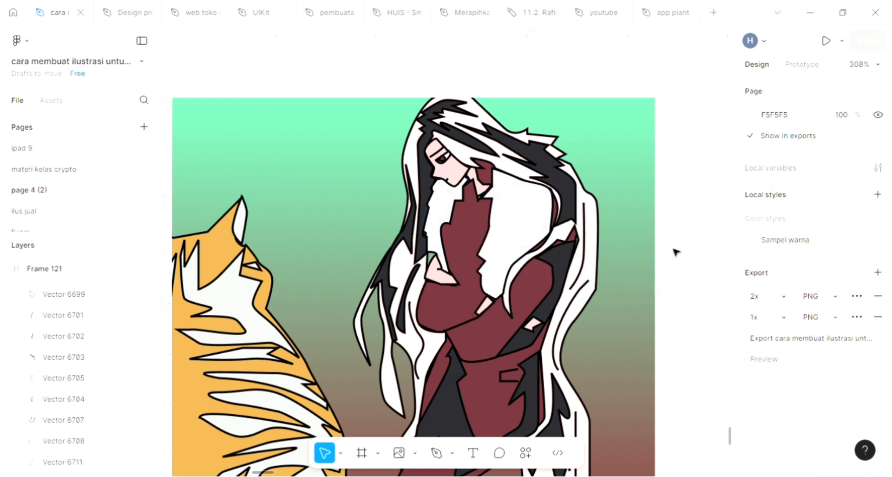
Draw a closed jagged tuft outline about 24.5 × 30 in the lower part of the larger fur collar piece, above the folded arms.
scroll(510, 219, "up", 3, "ctrl")
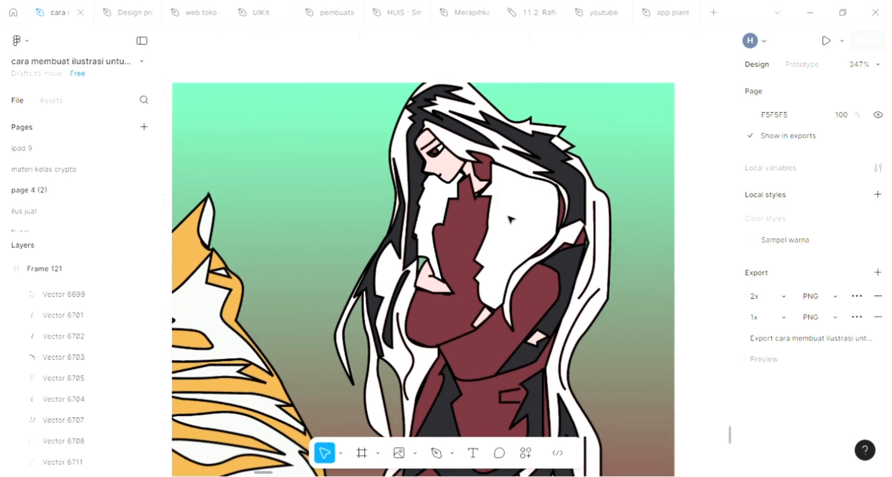
scroll(511, 219, "up", 1)
key("p")
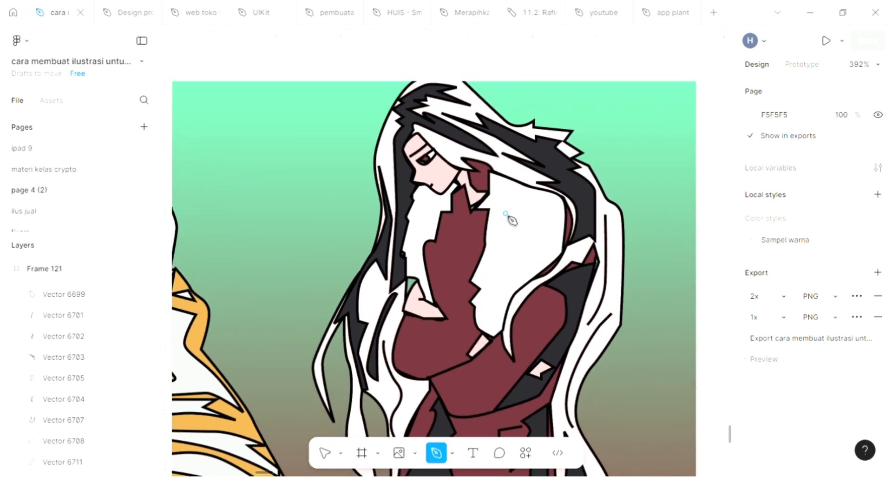
scroll(511, 220, "up", 1)
scroll(510, 279, "up", 1, "ctrl")
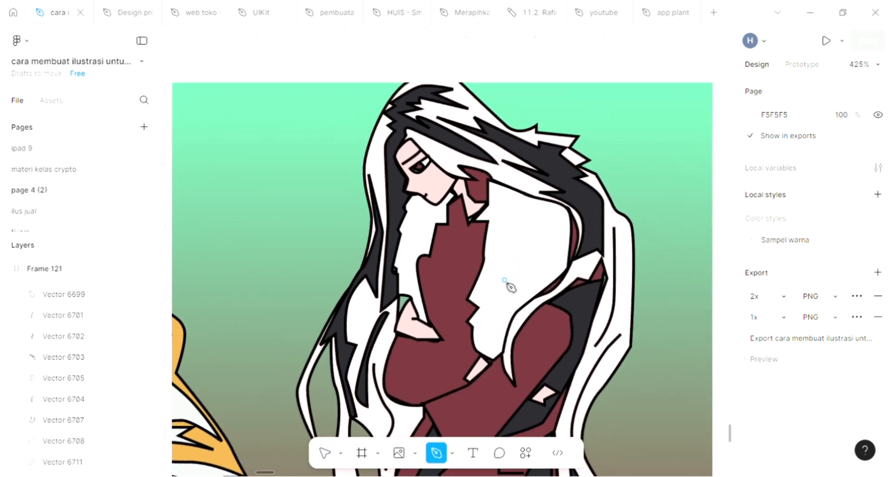
left_click(480, 318)
left_click(490, 315)
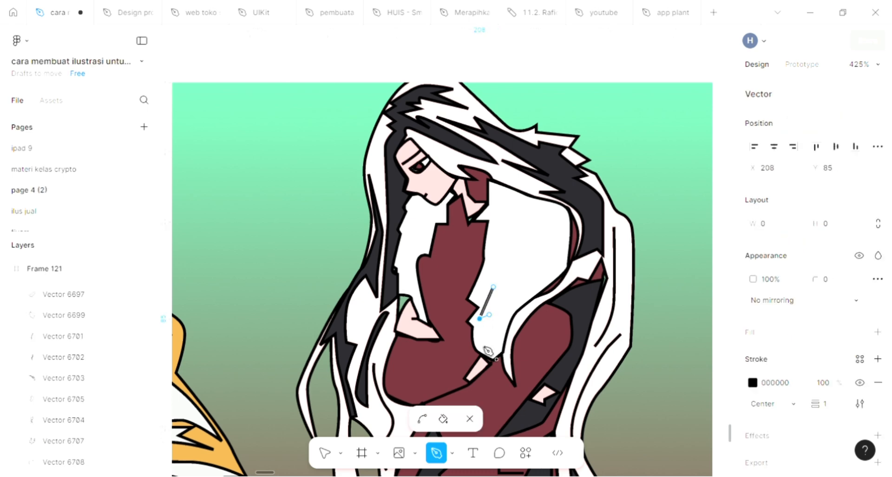
left_click(480, 344)
left_click(489, 350)
left_click_drag(494, 335, 511, 306)
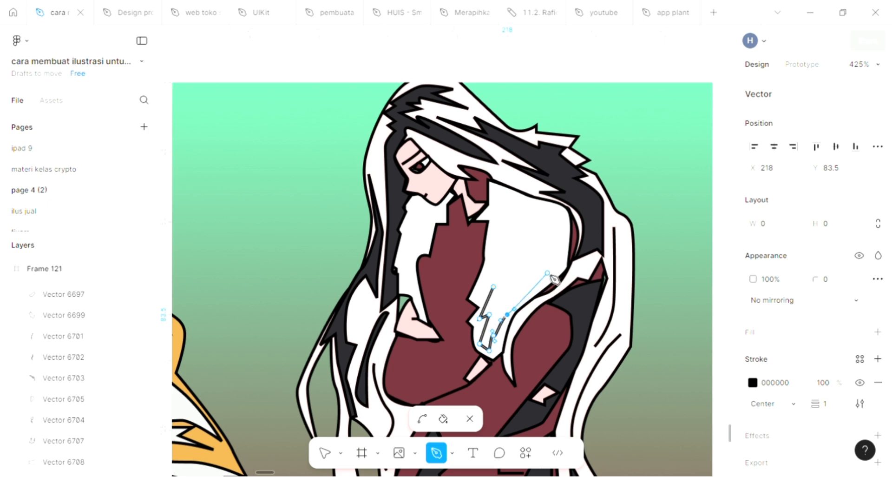
left_click_drag(529, 273, 547, 273)
left_click(528, 273)
left_click(508, 289)
left_click(494, 267)
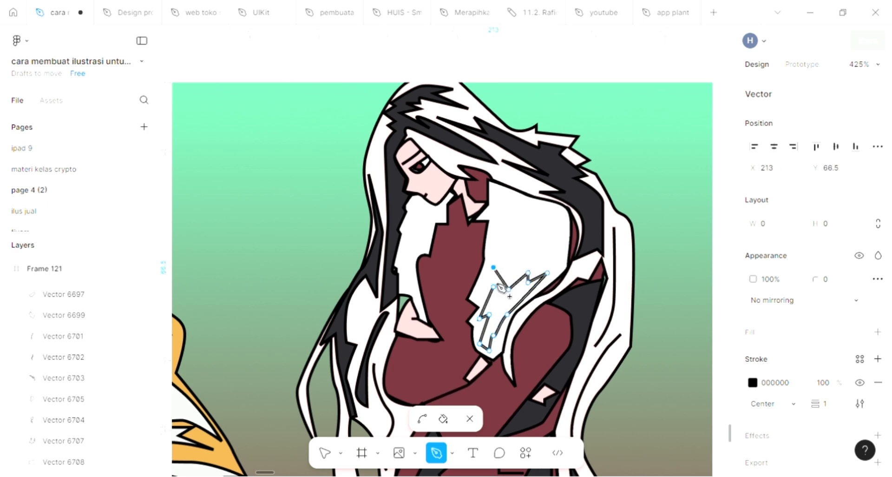
left_click(493, 287)
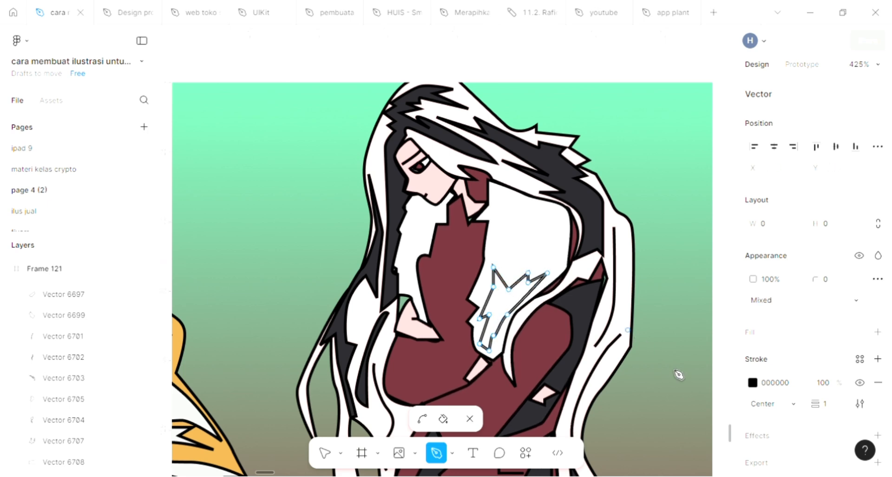
Fill the jagged tuft in the lower fur collar with D9D9D9 and finish editing it.
left_click(881, 334)
left_click(528, 273)
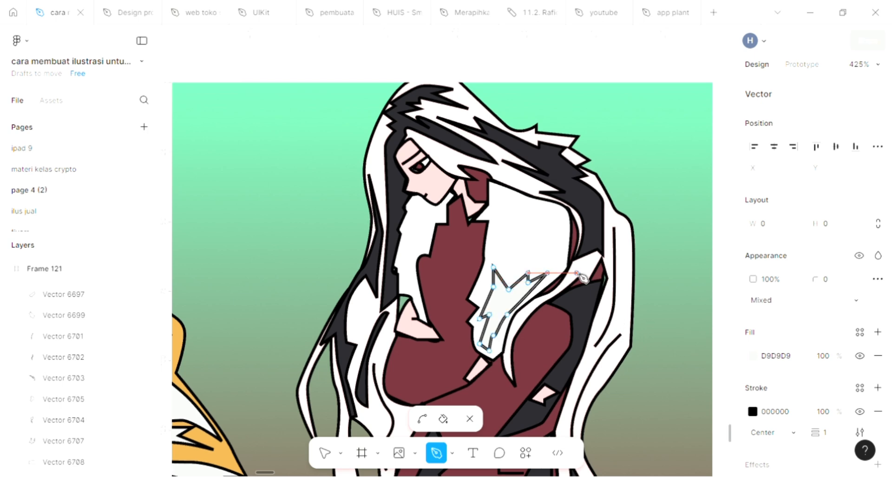
key("Escape")
key("Escape")
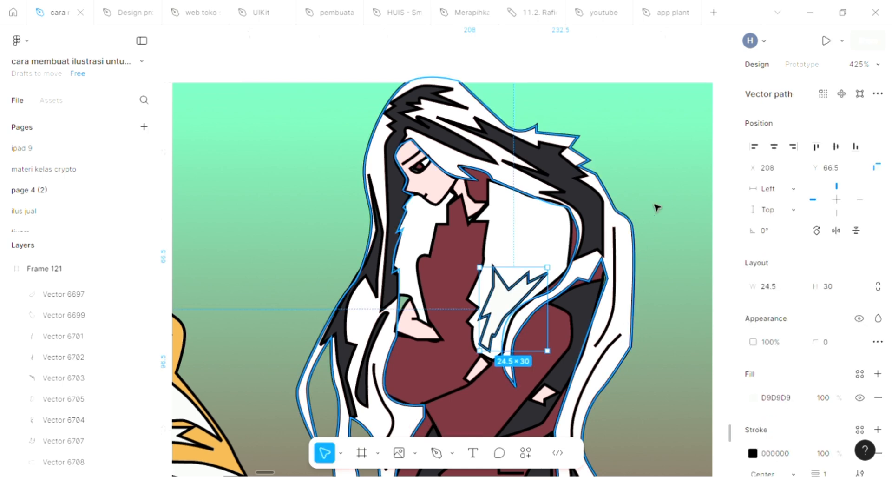
key("Escape")
Draw a narrow closed shading shape along the outer edge of the smaller fur collar piece, from below the chin down to the hand.
scroll(447, 274, "up", 1)
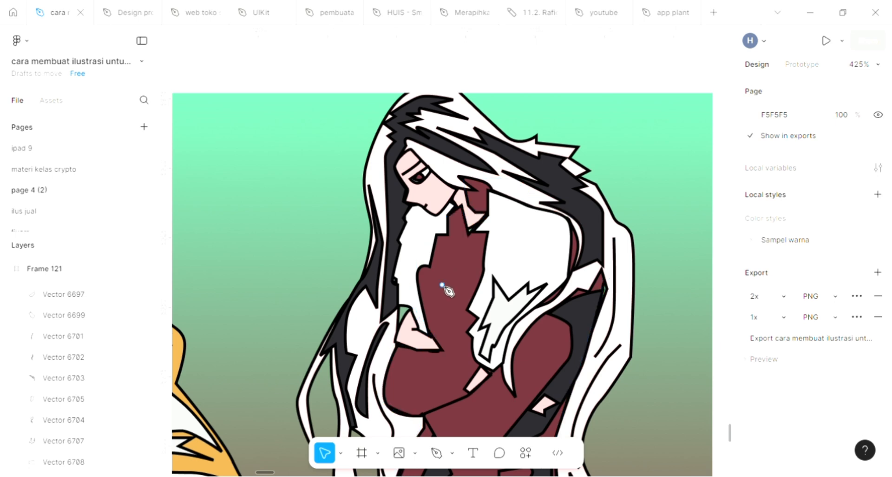
key("p")
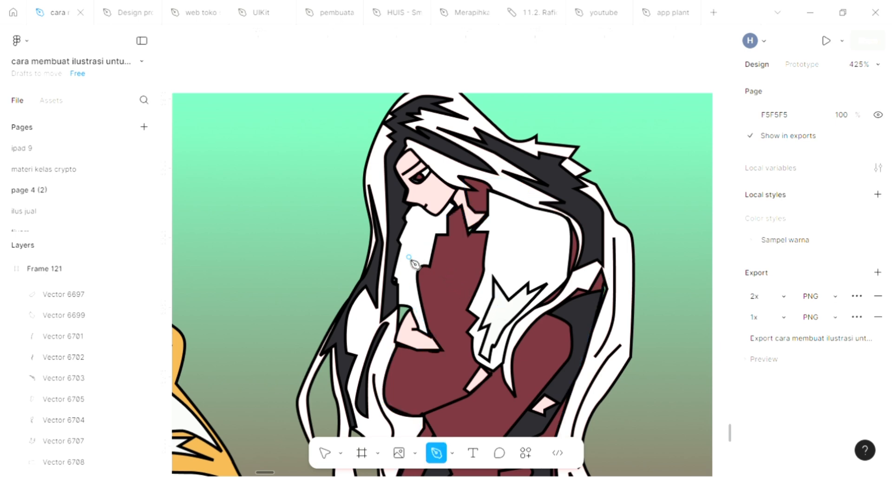
left_click(409, 244)
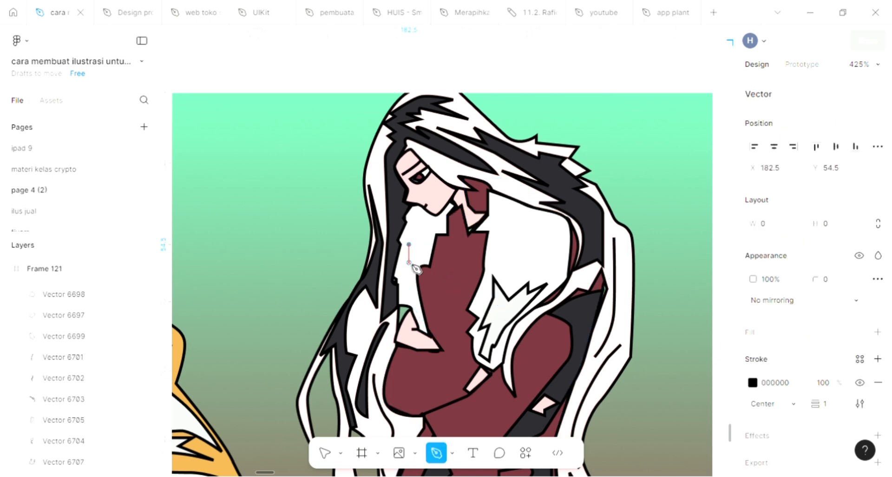
left_click(418, 315)
left_click(413, 310)
left_click(403, 301)
left_click(403, 298)
left_click(398, 275)
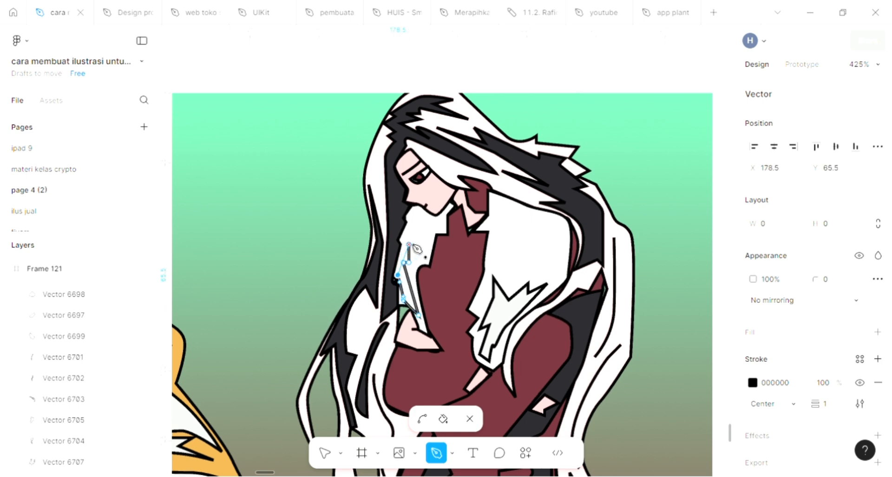
left_click_drag(409, 244, 419, 251)
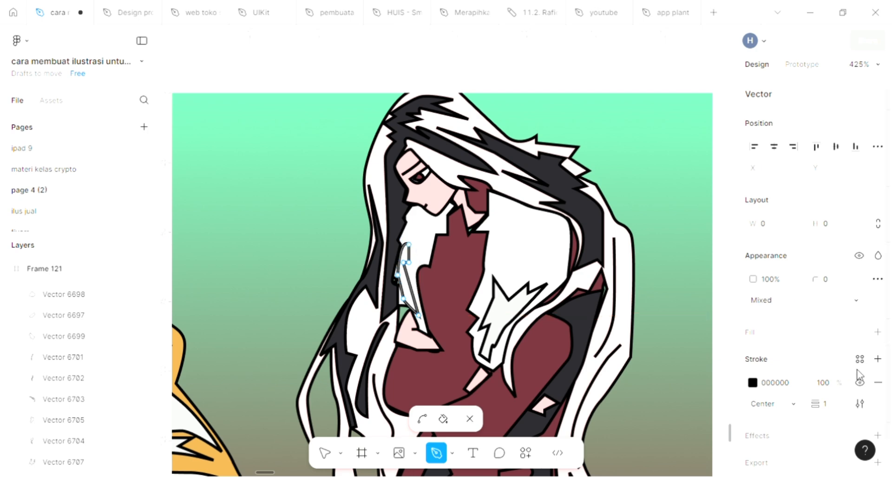
Fill the narrow shading shape in the smaller fur collar piece with D9D9D9 and finish editing it.
left_click(878, 332)
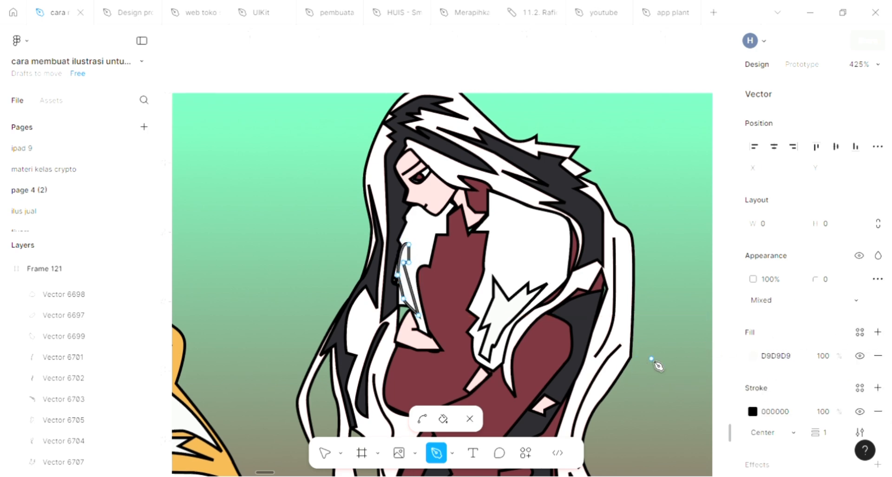
key("Escape")
left_click(701, 355)
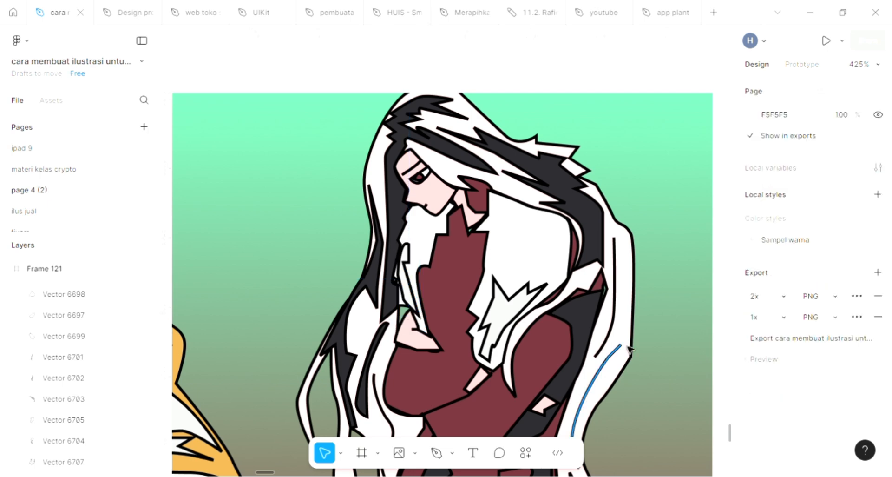
Draw a closed curved shape with a zigzag lower end along the upper outer side of the larger fur collar piece, starting at the neck.
scroll(578, 315, "up", 2)
scroll(577, 314, "up", 3)
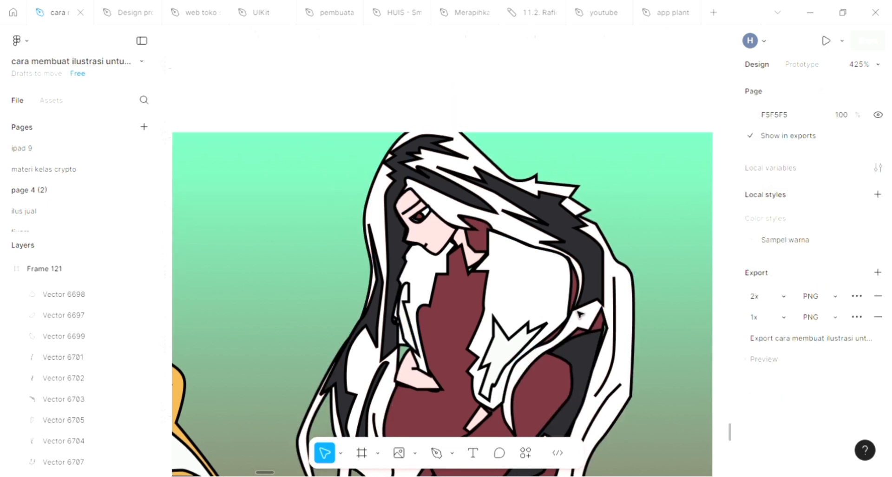
scroll(531, 321, "up", 2)
key("p")
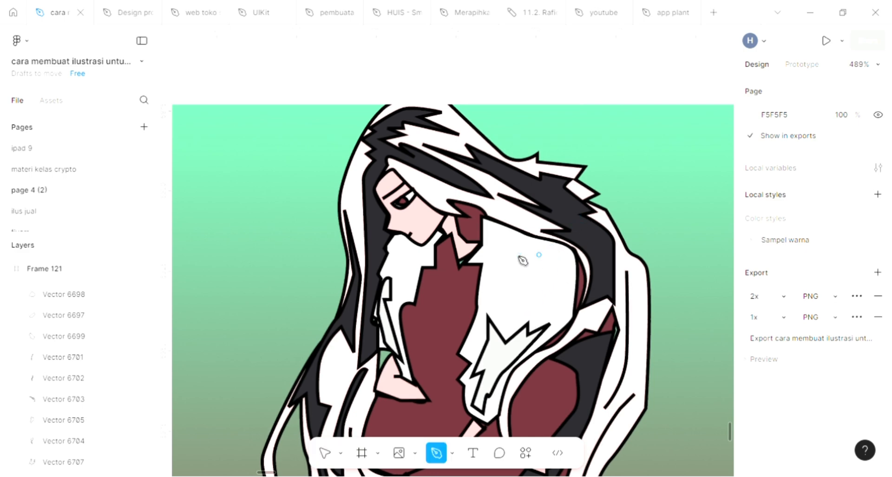
left_click(512, 245)
left_click_drag(532, 263, 537, 285)
left_click(541, 313)
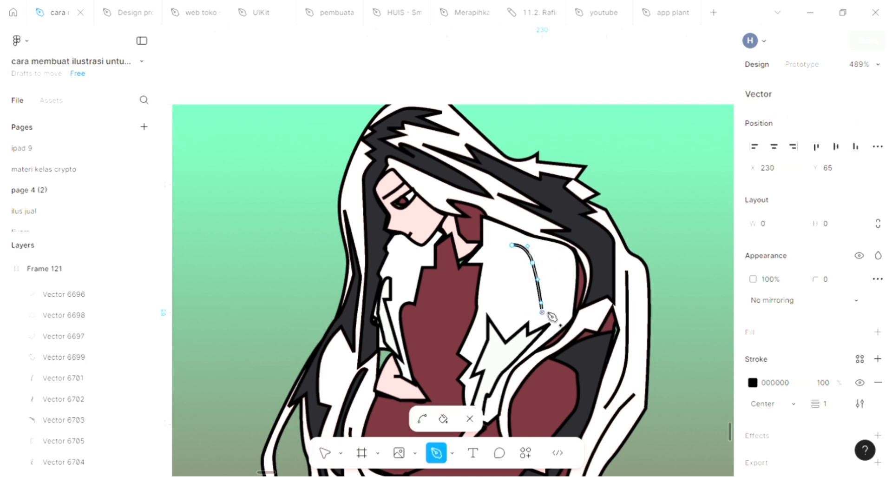
left_click(547, 304)
left_click(551, 326)
left_click(562, 304)
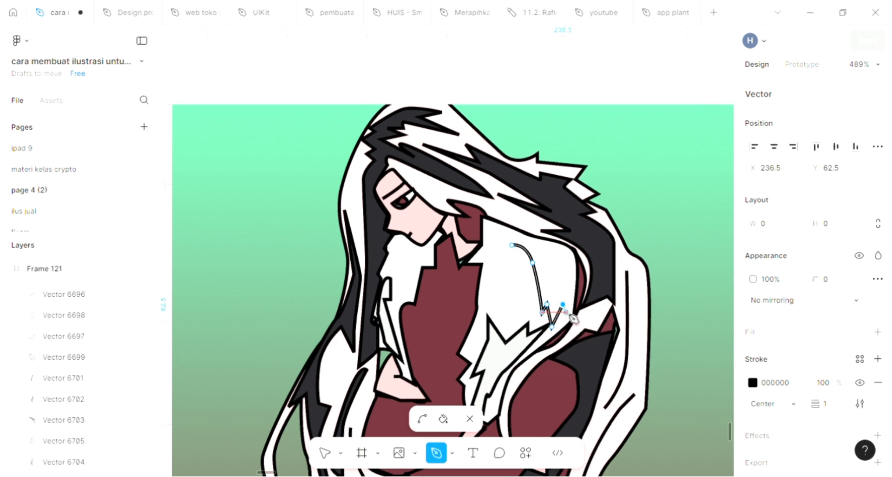
left_click(566, 312)
left_click_drag(570, 262, 564, 254)
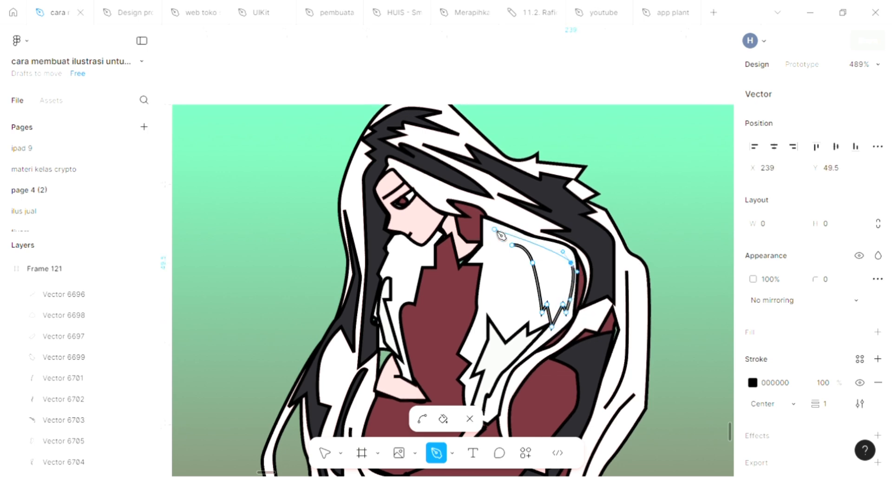
left_click(484, 224)
left_click(513, 245)
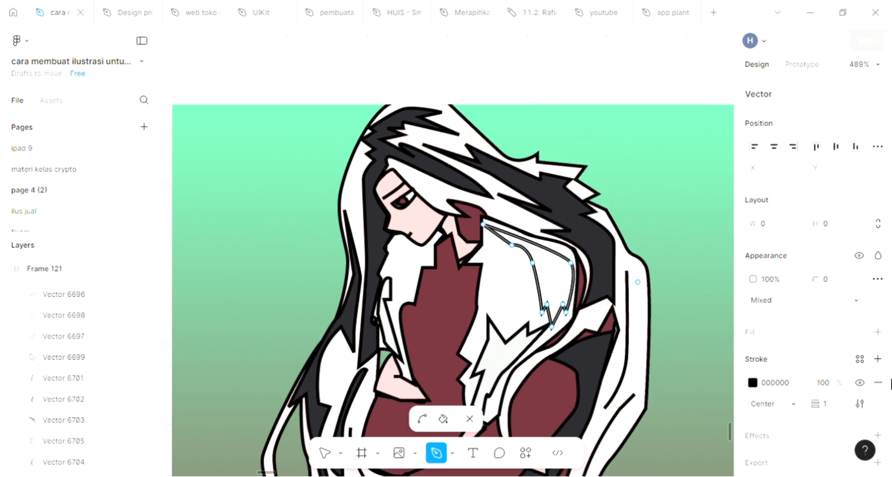
Fill the curved zigzag shape in the upper fur collar with D9D9D9 and finish editing it.
left_click(878, 332)
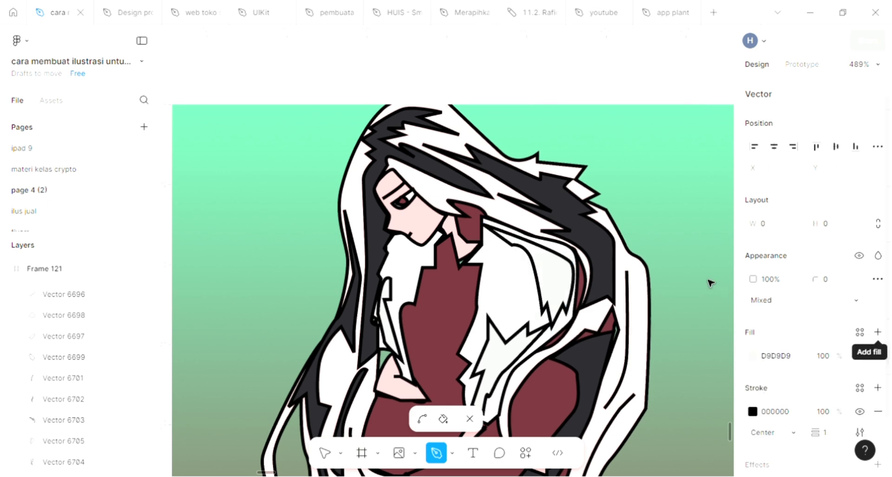
left_click(666, 234)
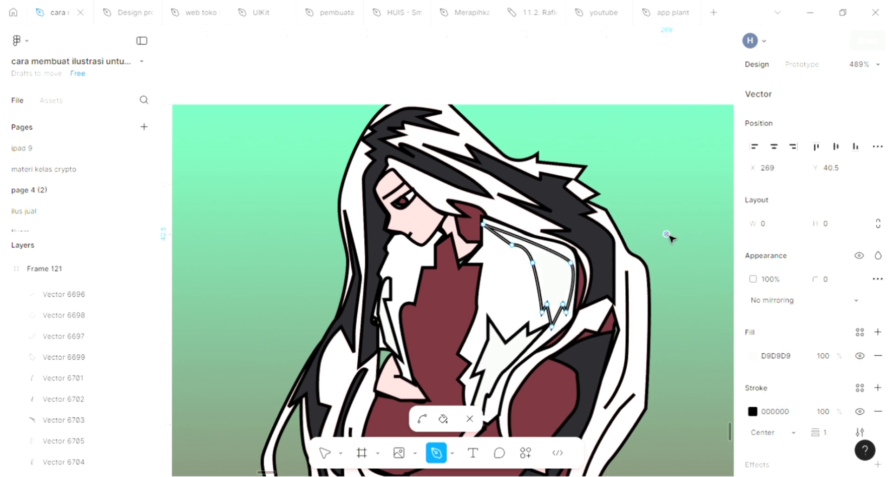
key("Escape")
key("Escape")
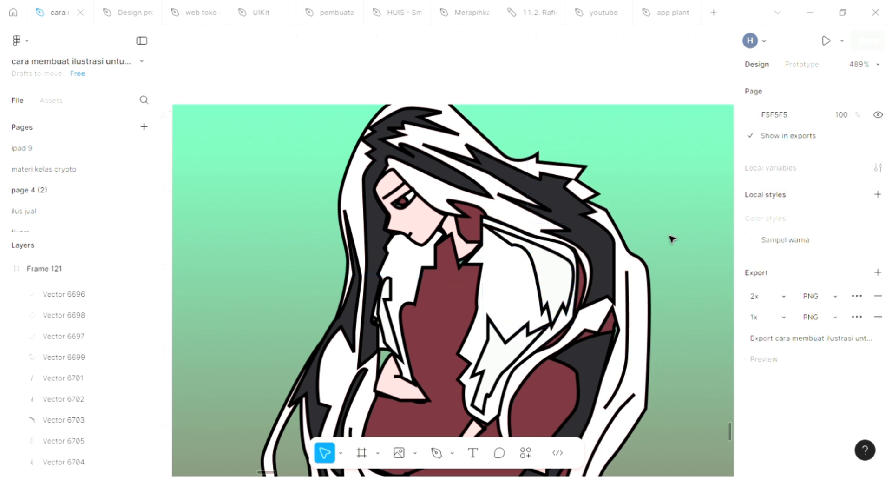
Reshape the outline of the small skin-coloured hand piece on the dark sleeve area to about 12 × 8.
scroll(673, 239, "down", 5)
scroll(672, 239, "down", 3)
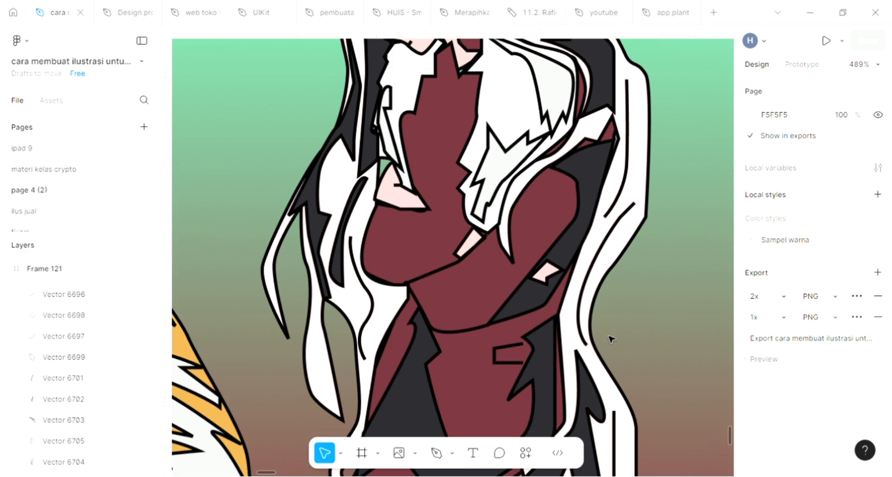
scroll(612, 337, "down", 3, "ctrl")
scroll(549, 291, "up", 4, "ctrl")
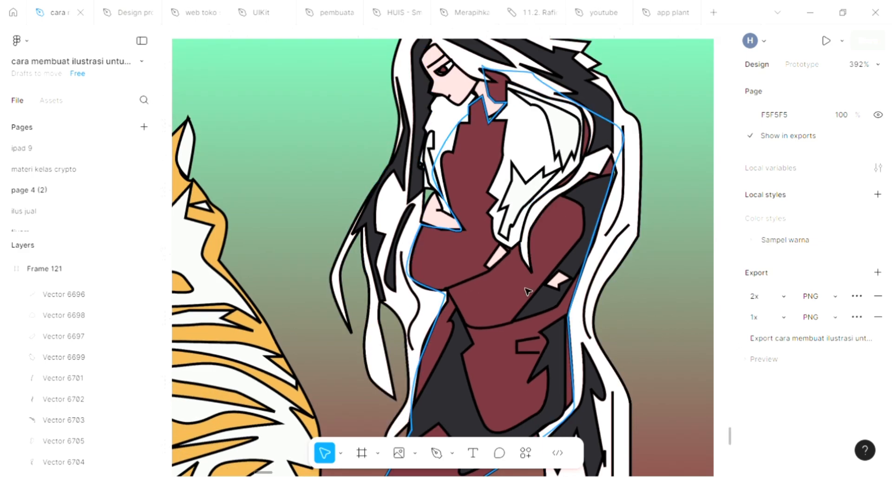
scroll(558, 285, "up", 5, "ctrl")
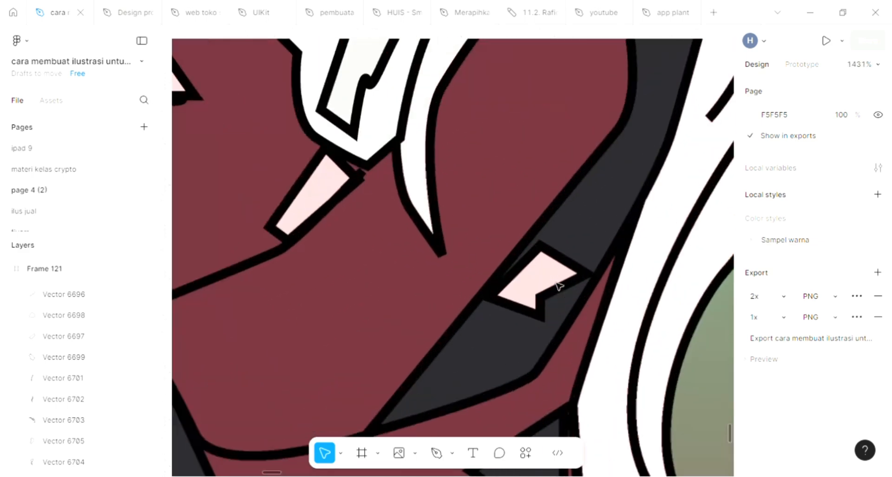
left_click(545, 258)
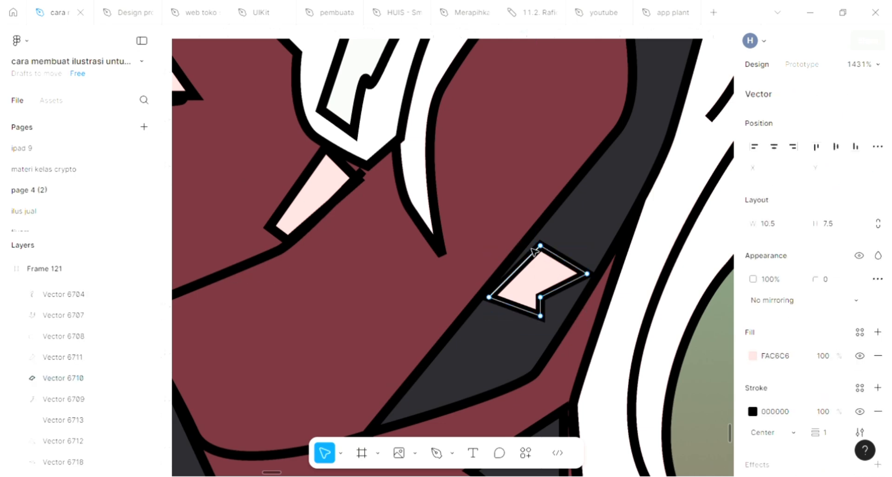
left_click_drag(531, 249, 528, 247)
scroll(606, 246, "down", 8, "ctrl")
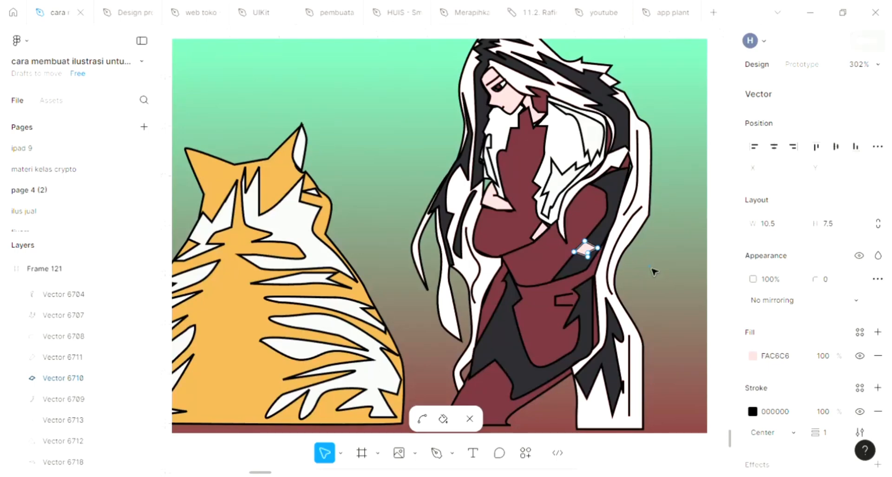
key("Escape")
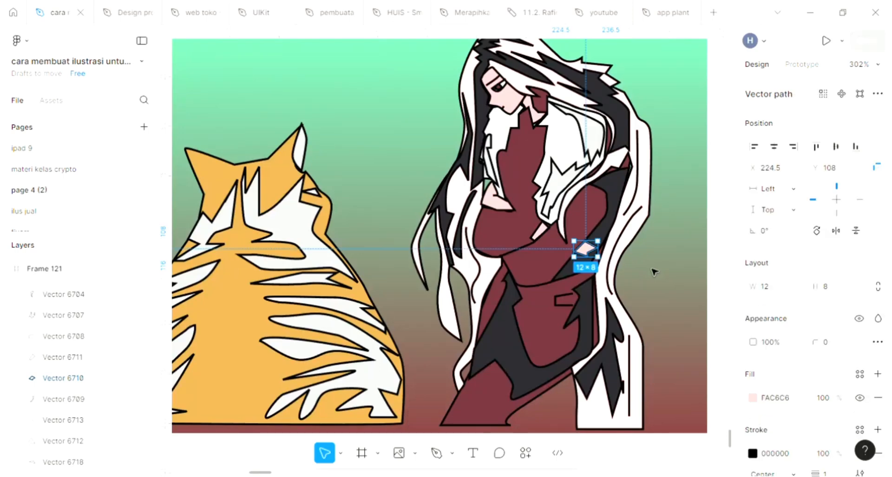
left_click(654, 272)
scroll(654, 271, "left", 1)
scroll(654, 272, "up", 1)
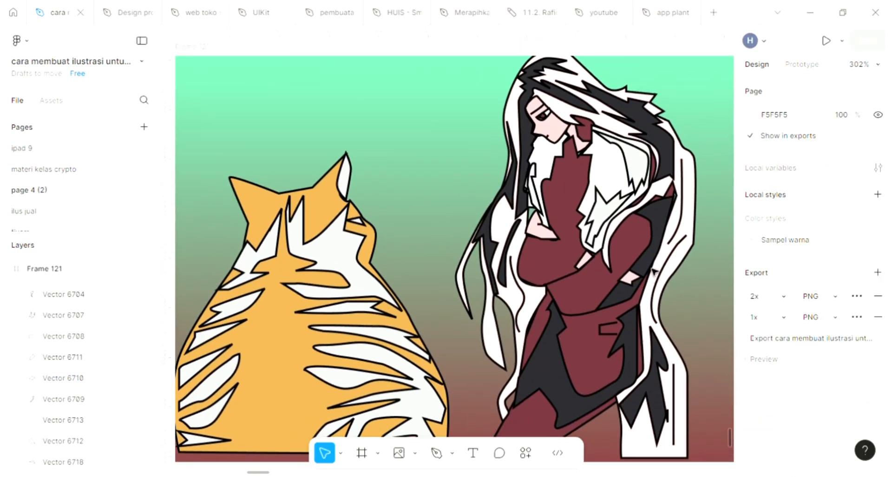